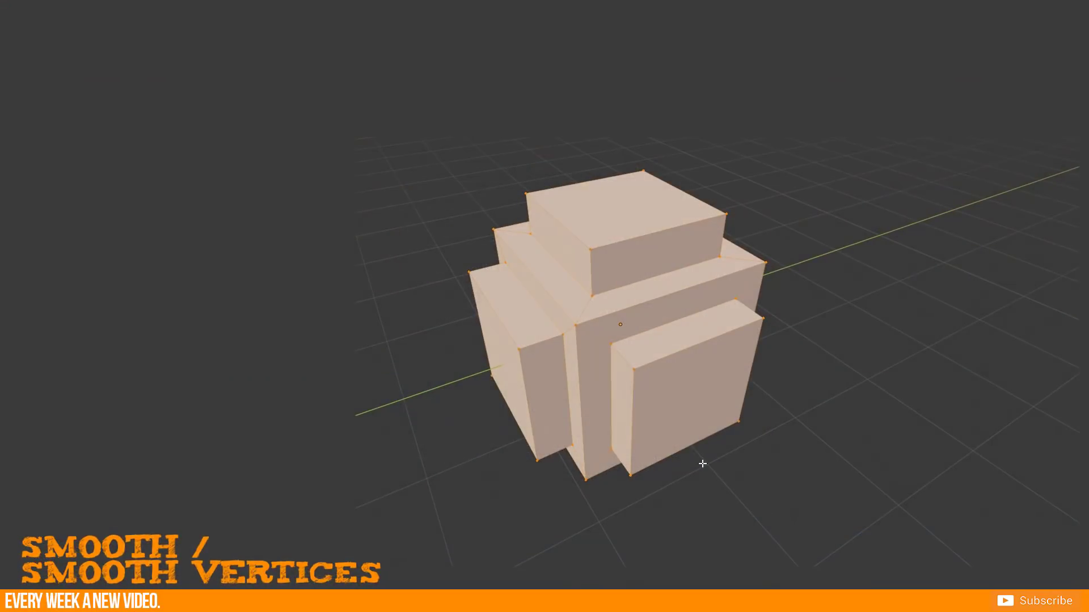
Apply Smooth Vertices four times in a row to round off the stepped mesh.
right_click(670, 411)
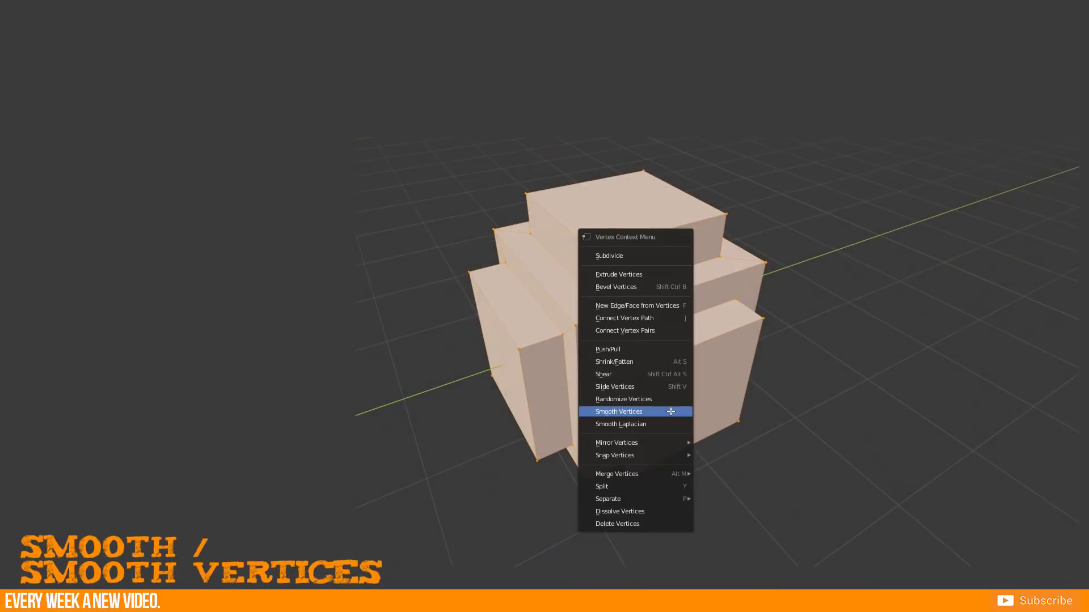
click(627, 410)
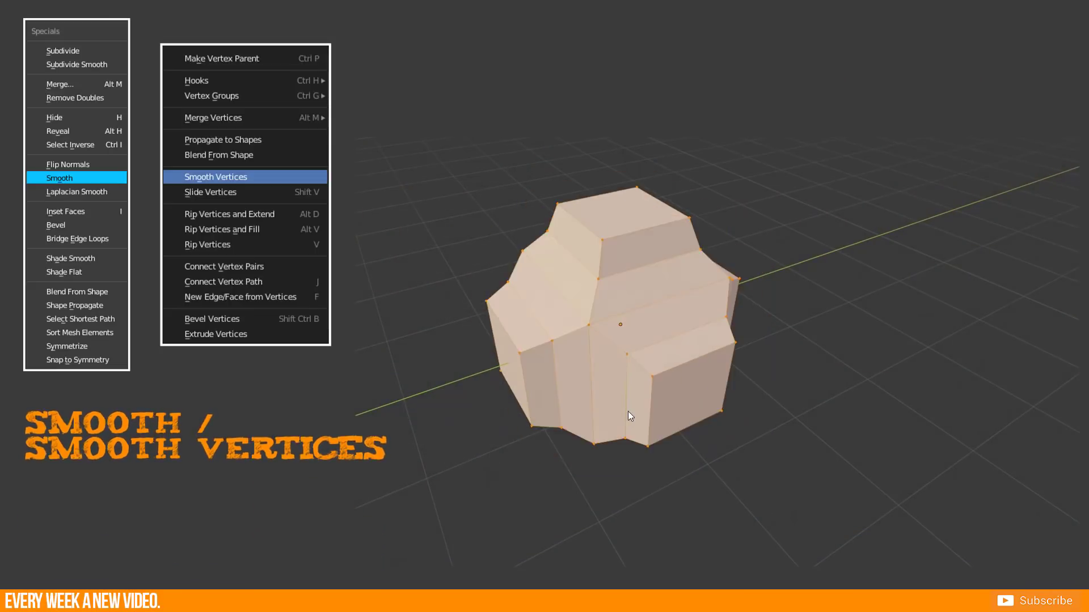
right_click(628, 410)
click(628, 411)
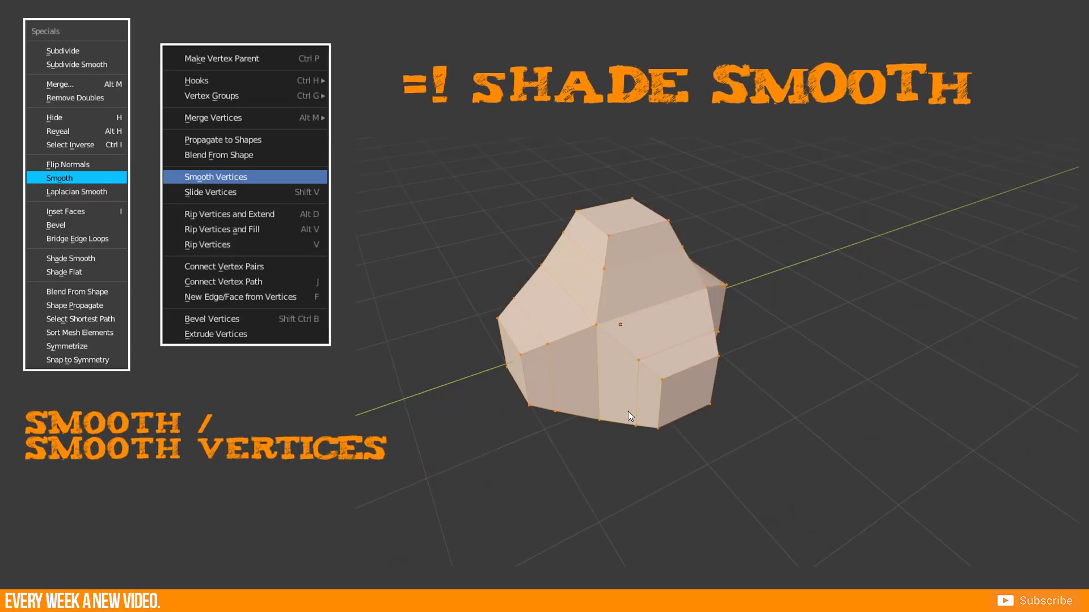
right_click(628, 411)
click(628, 410)
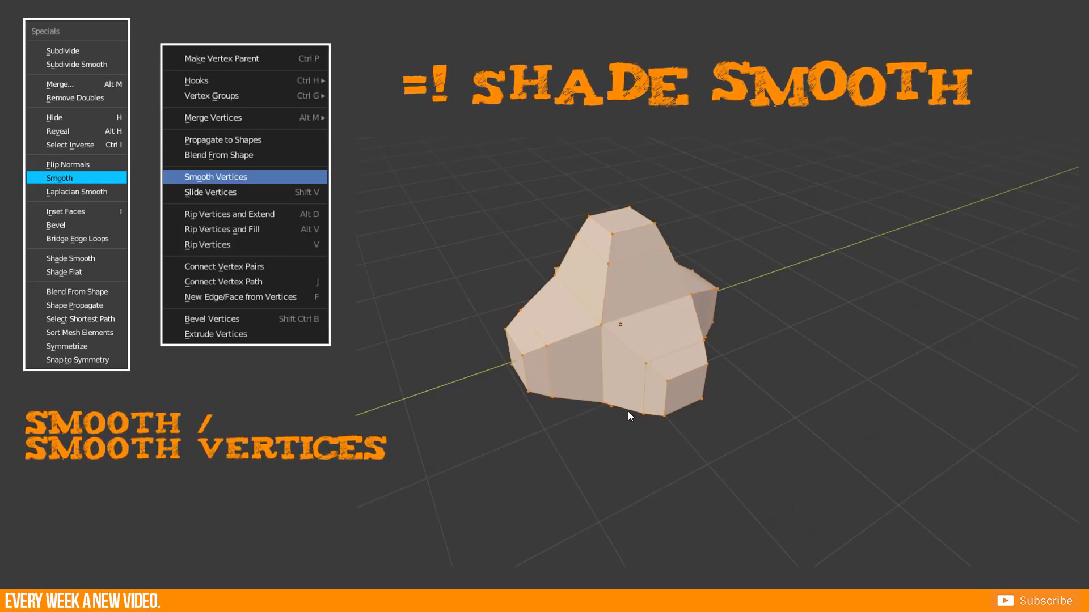
right_click(628, 411)
click(628, 411)
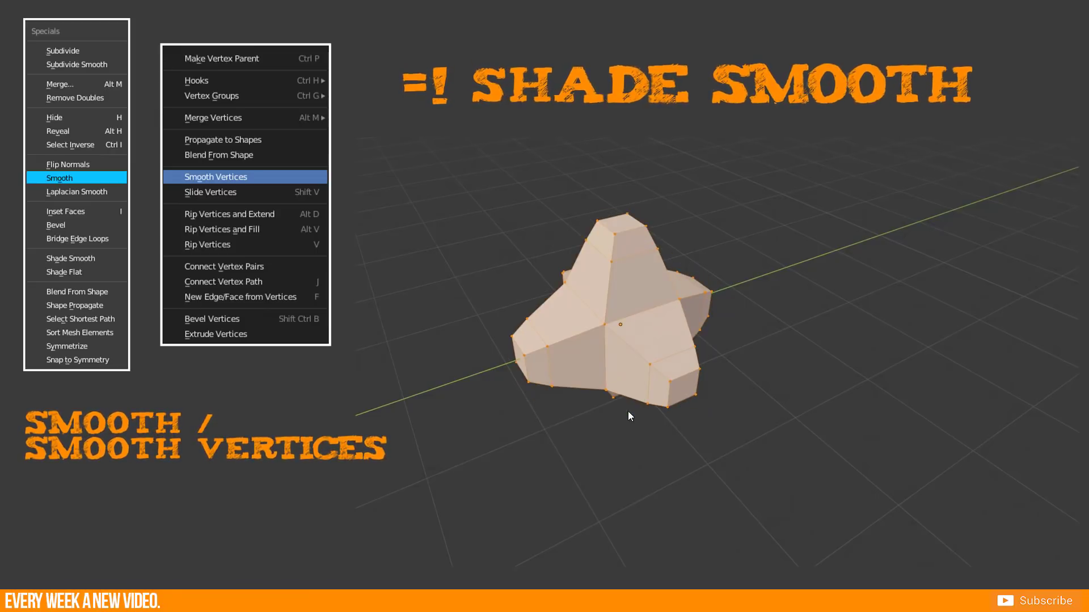
middle_drag(628, 412, 756, 409)
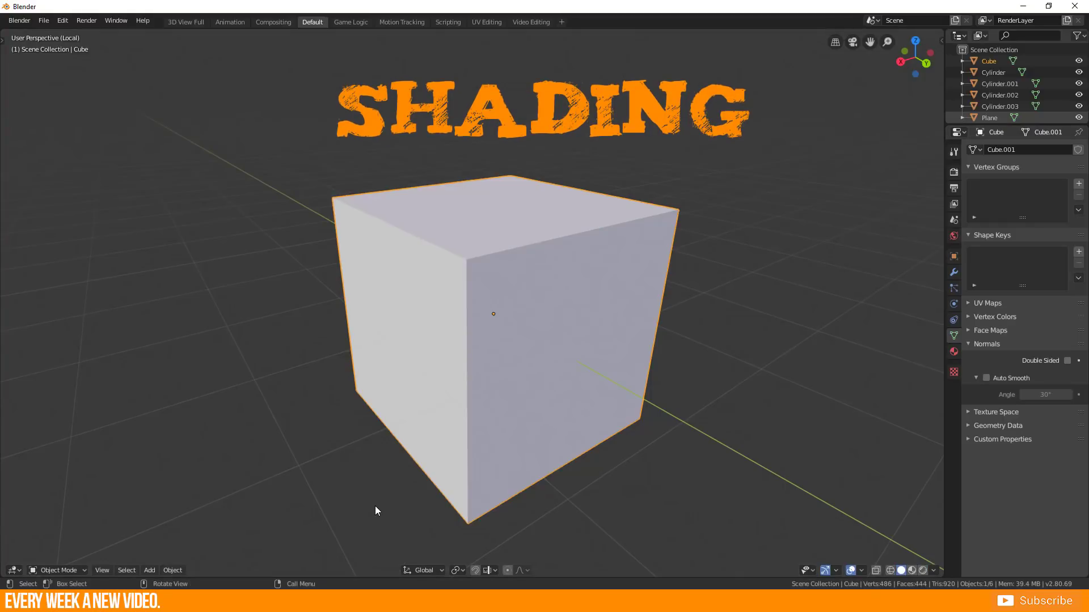
In Edit Mode, switch to edge selection and select the cube's top-left edge.
key(Tab)
click(418, 326)
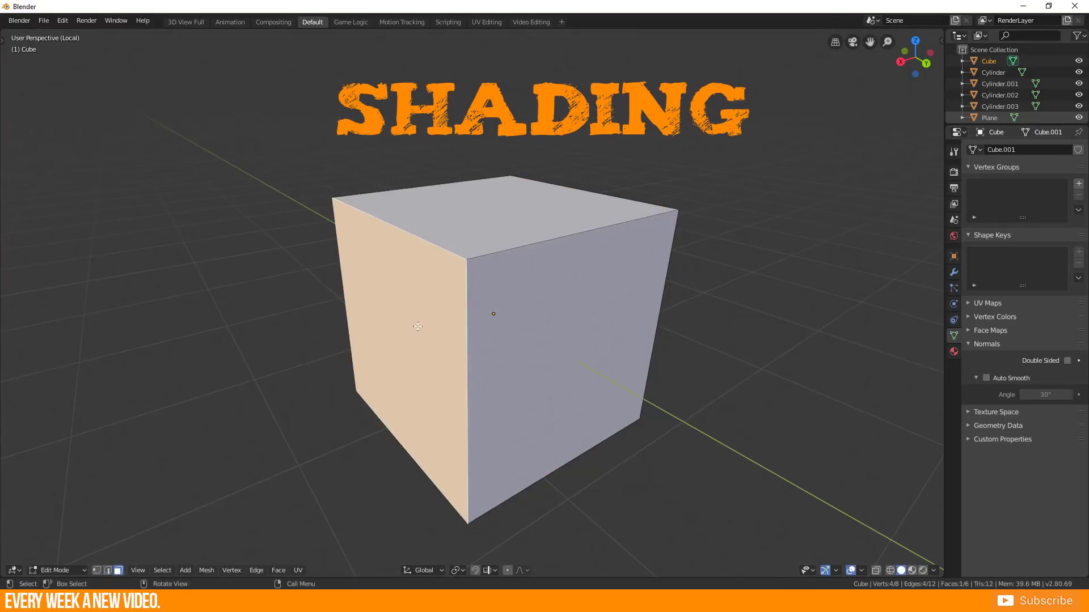
click(448, 223)
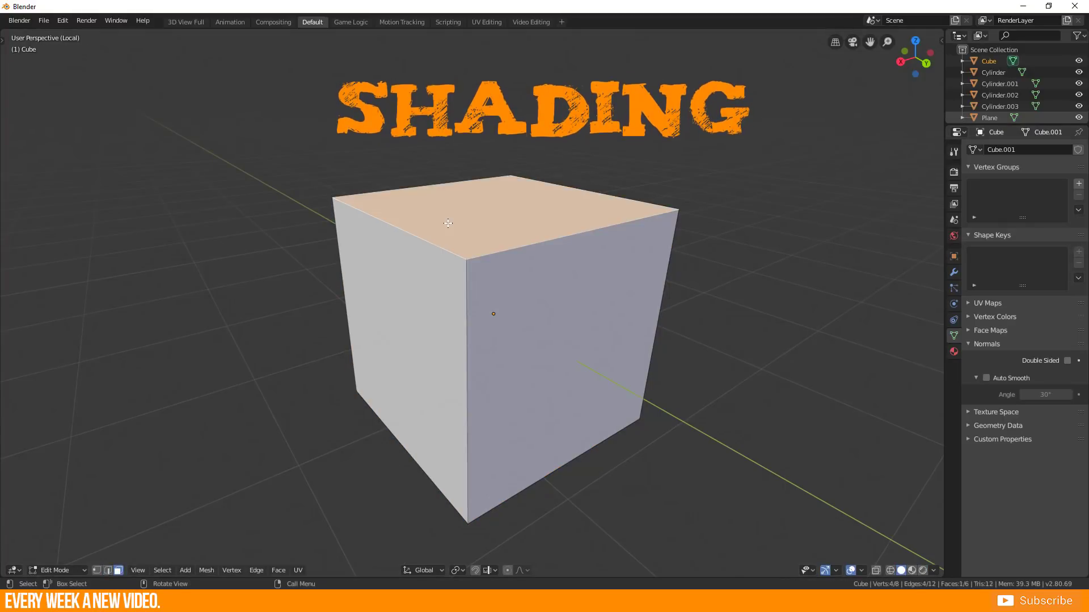
key(2)
click(426, 245)
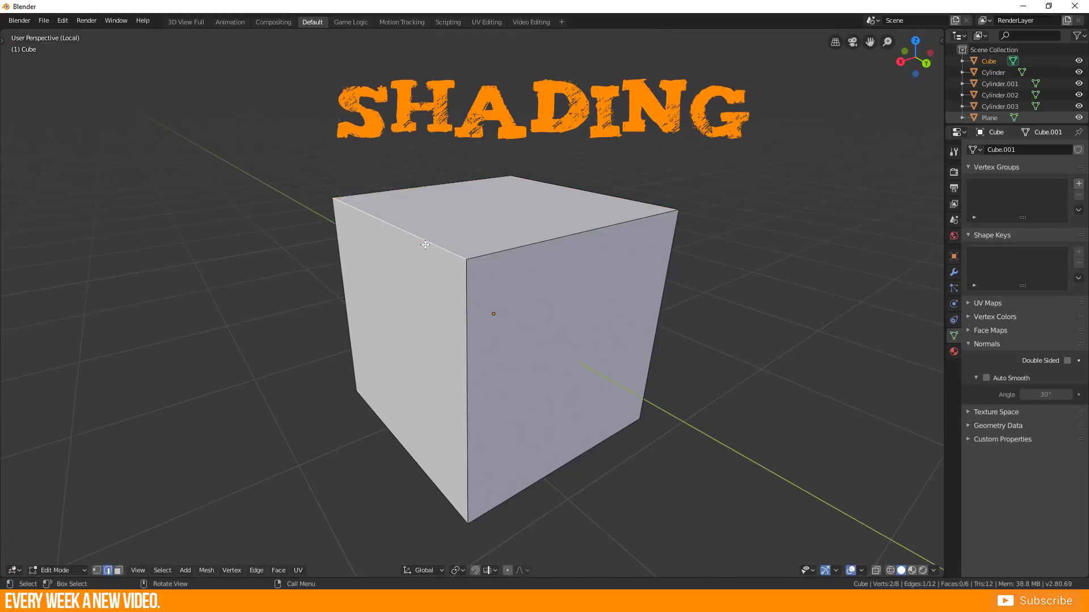
middle_drag(425, 245, 328, 305)
Bevel the top-left edge into a rounded 16-segment fillet and view the auto-smoothed cube.
key(Tab)
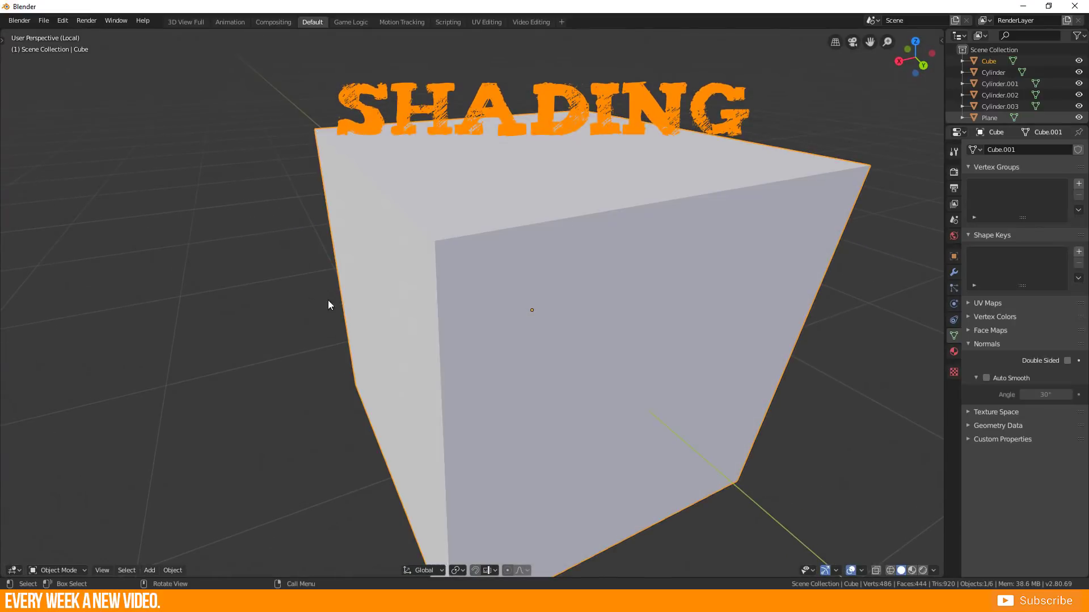
key(Tab)
key(ctrl+b)
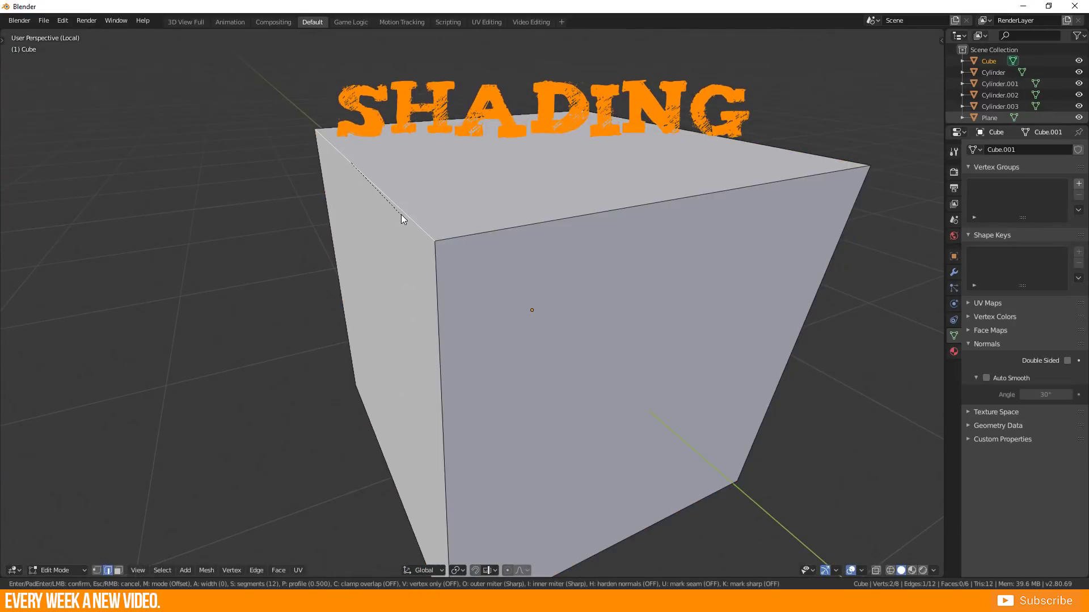
scroll(411, 295, down, 10)
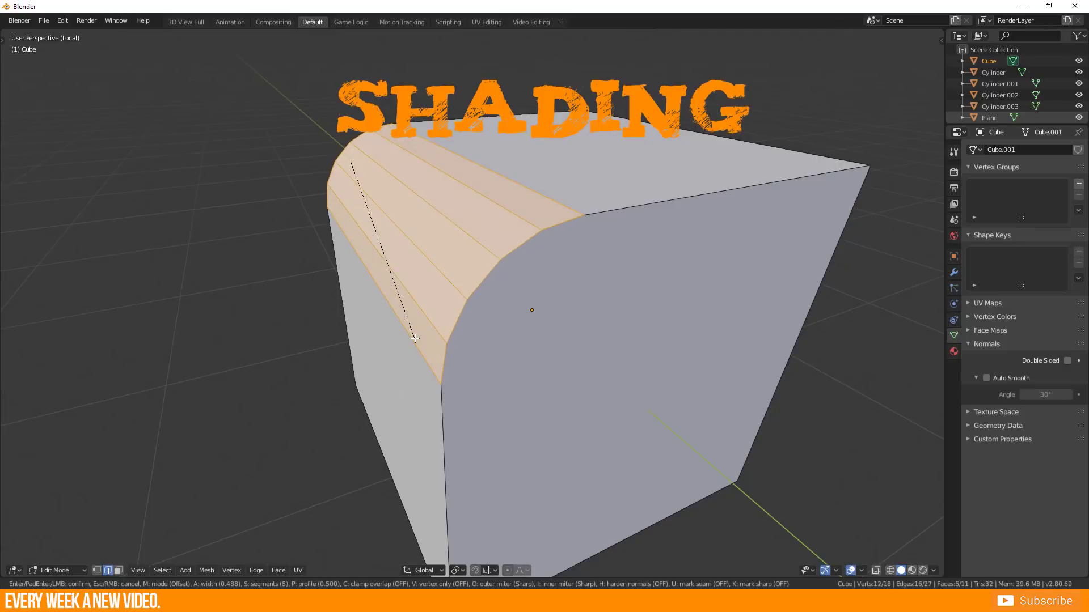
scroll(415, 339, up, 14)
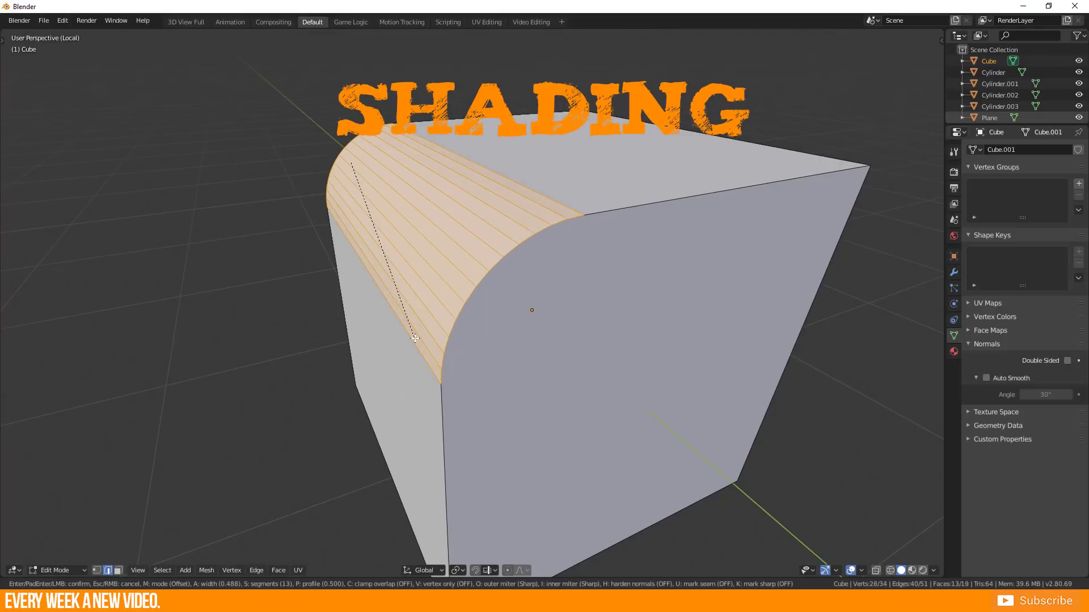
click(415, 338)
key(Tab)
middle_drag(416, 328, 413, 289)
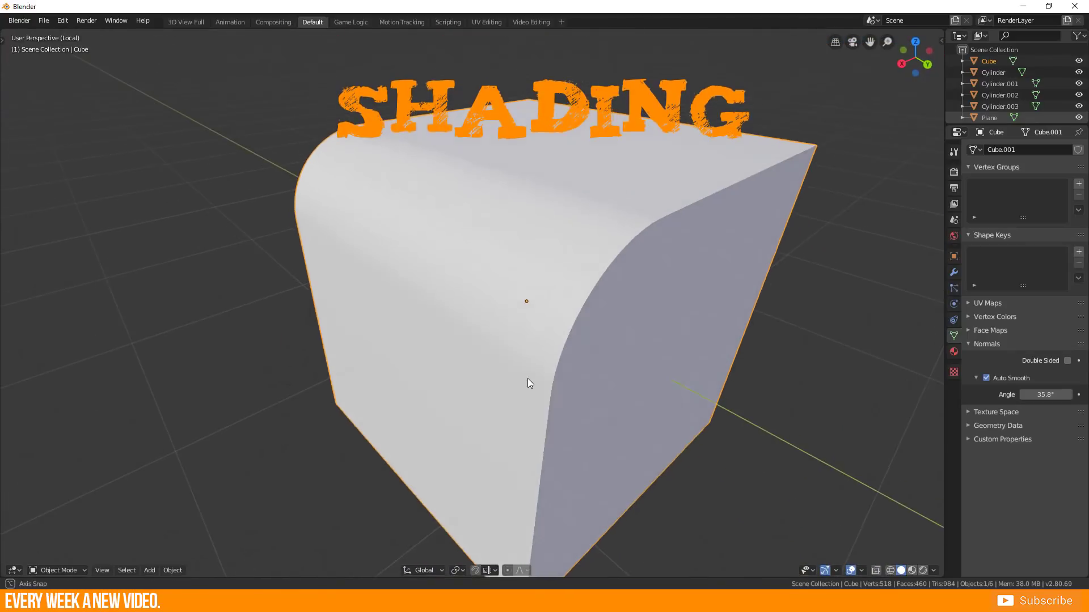
mouse_move(528, 379)
middle_down()
mouse_move(518, 356)
mouse_move(557, 366)
mouse_move(542, 344)
mouse_move(574, 377)
mouse_move(519, 374)
middle_up()
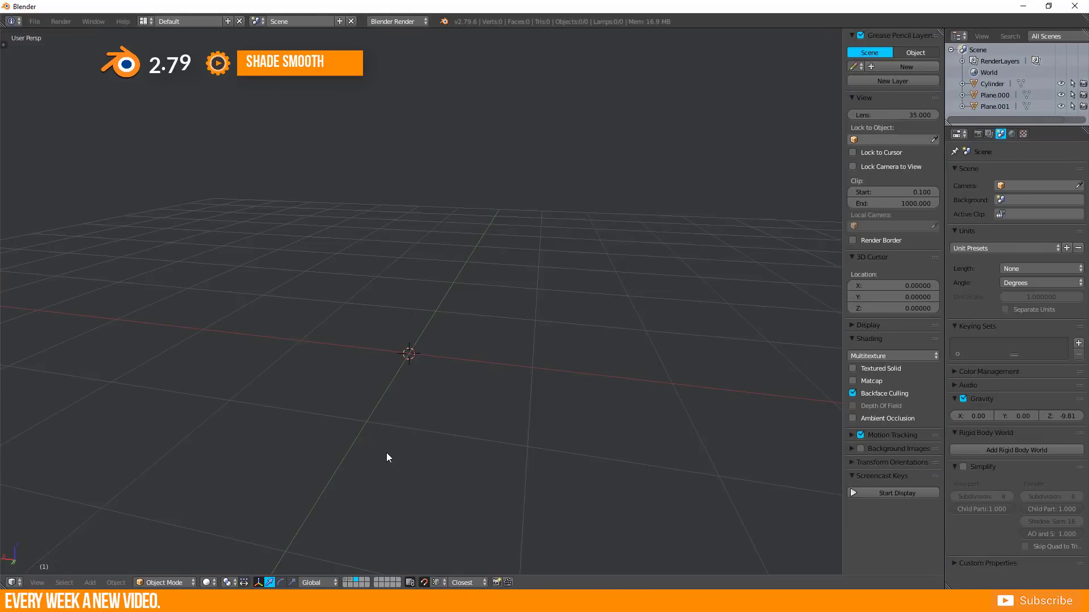
Add a UV Sphere to the scene.
key(shift+a)
mouse_move(392, 402)
click(435, 437)
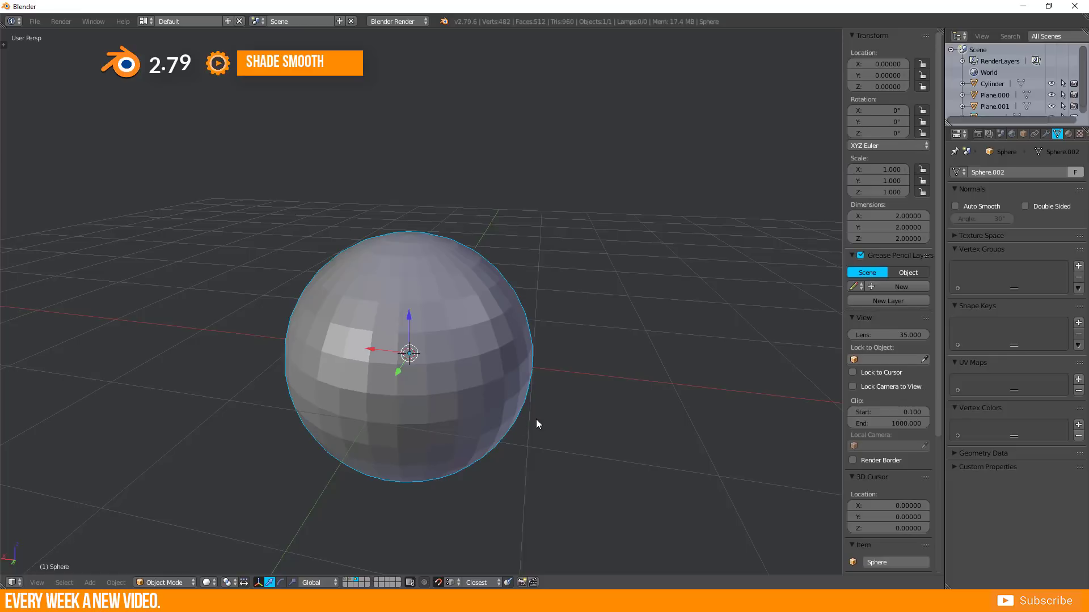
middle_drag(536, 420, 460, 416)
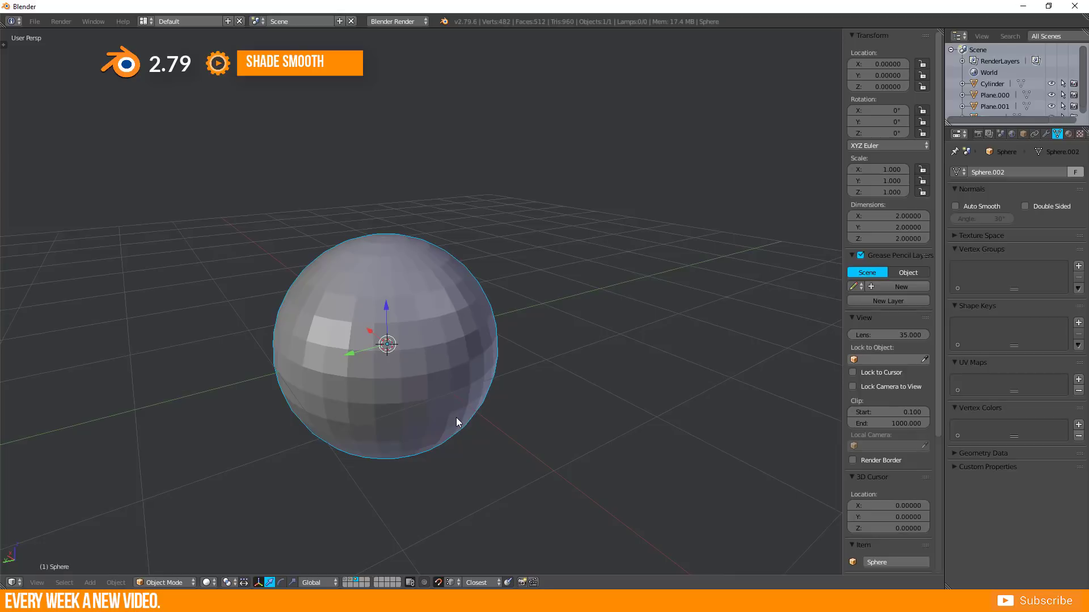
Smooth-shade the whole sphere from the W specials menu.
key(Tab)
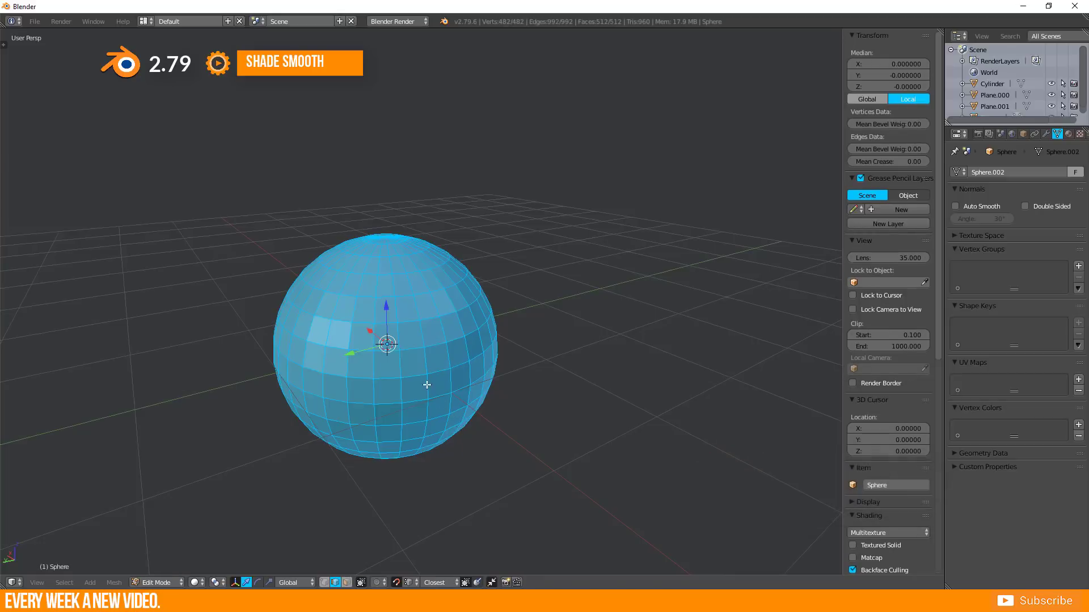
key(w)
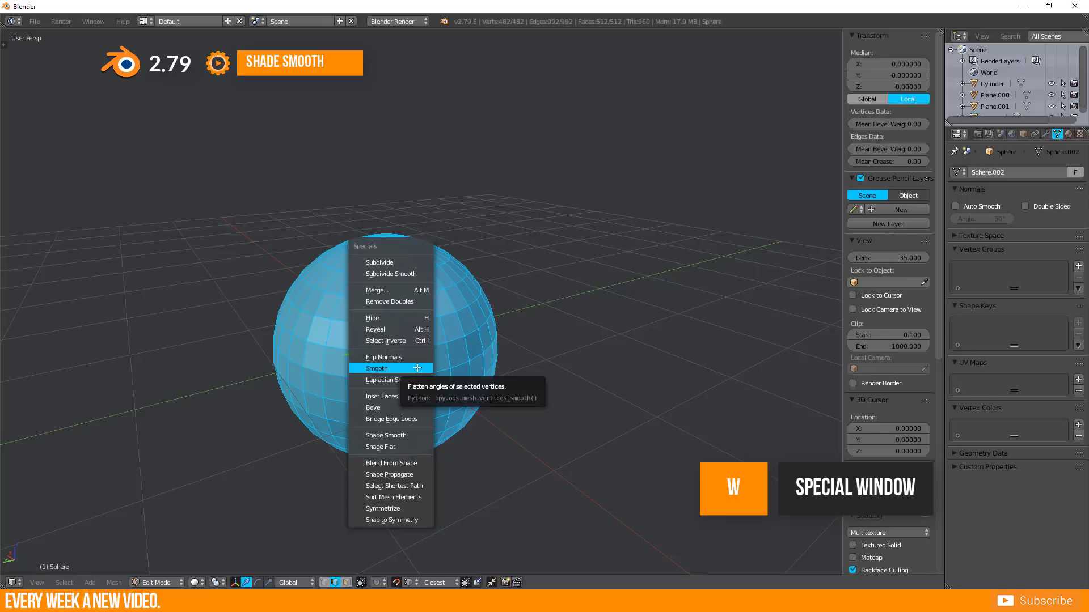
click(405, 435)
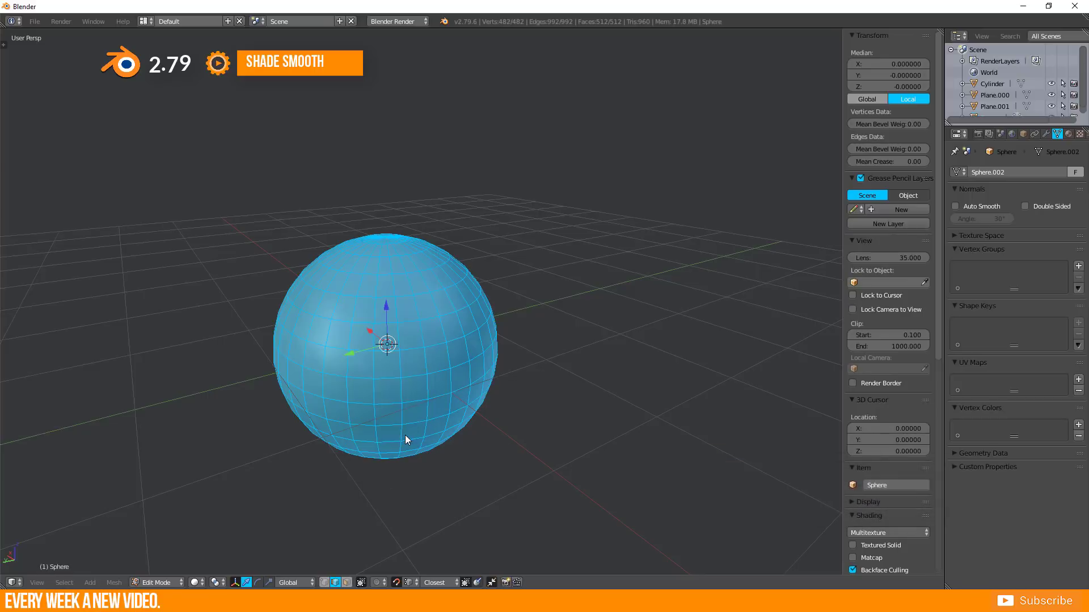
key(Tab)
mouse_move(511, 437)
middle_down()
mouse_move(486, 438)
mouse_move(645, 444)
mouse_move(452, 439)
mouse_move(481, 493)
mouse_move(476, 406)
middle_up()
Select a 2×2 block of four faces and switch them to flat shading.
key(Tab)
key(w)
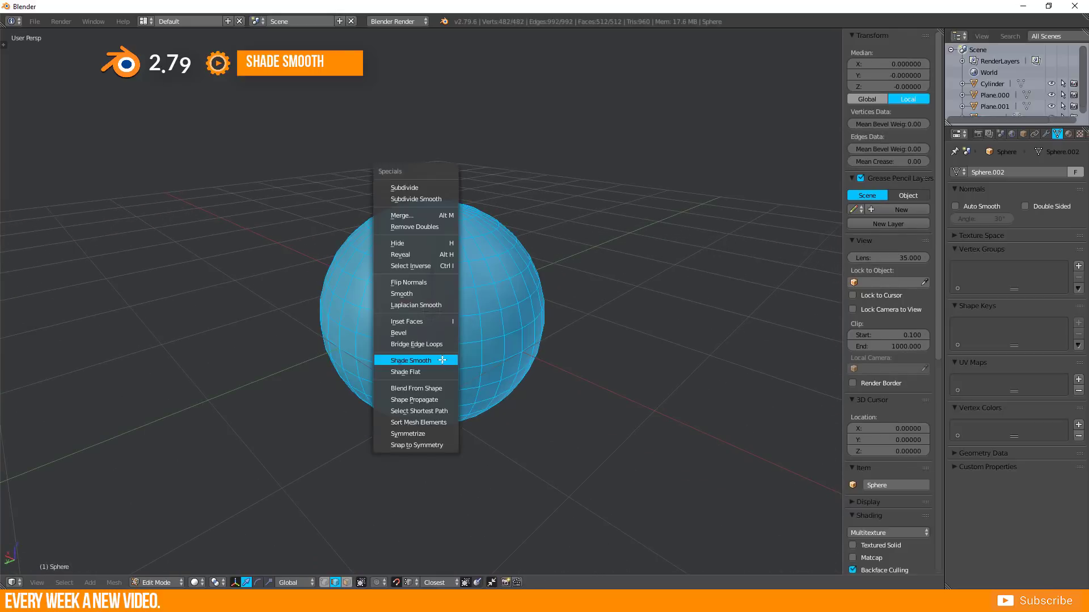
click(428, 372)
key(a)
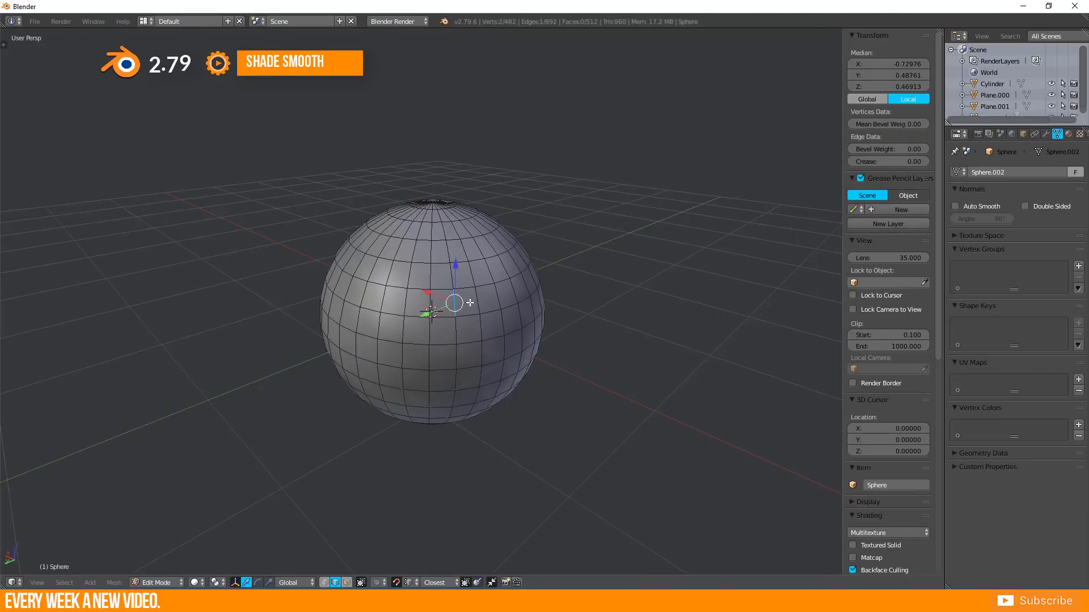
key(ctrl+Tab)
click(466, 299)
shift+click(488, 296)
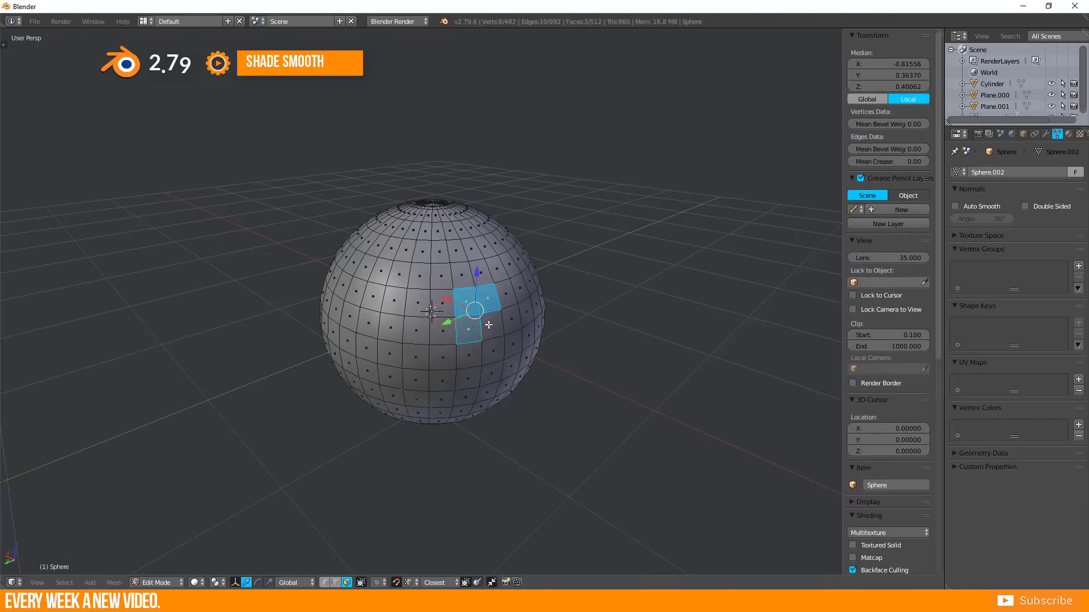
shift+click(468, 327)
shift+click(490, 325)
key(w)
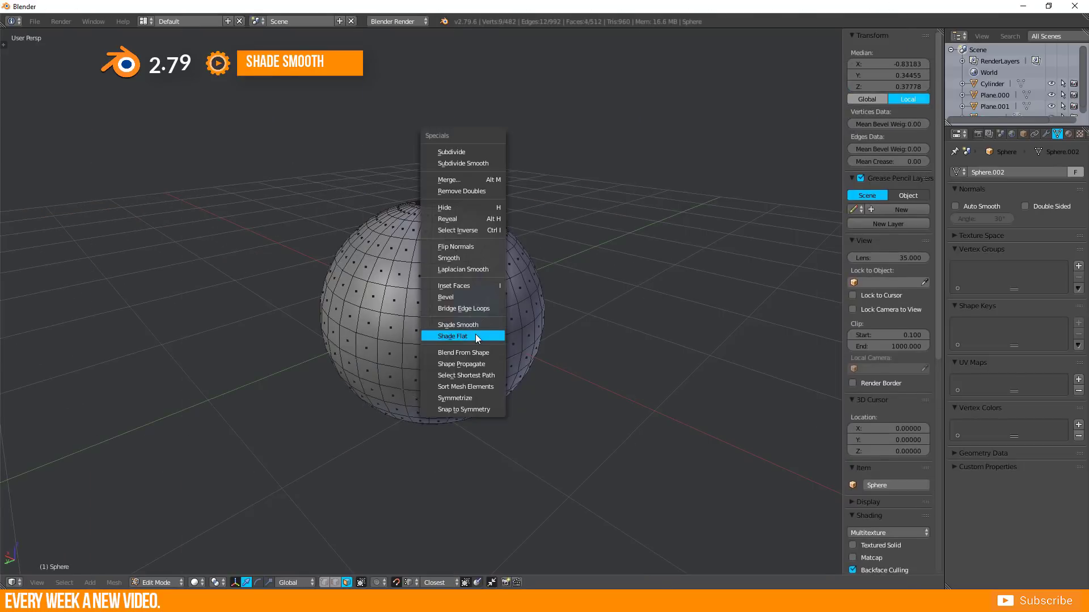
click(475, 336)
Extrude the sphere's top ring upward into a neck.
key(Tab)
scroll(479, 325, up, 3)
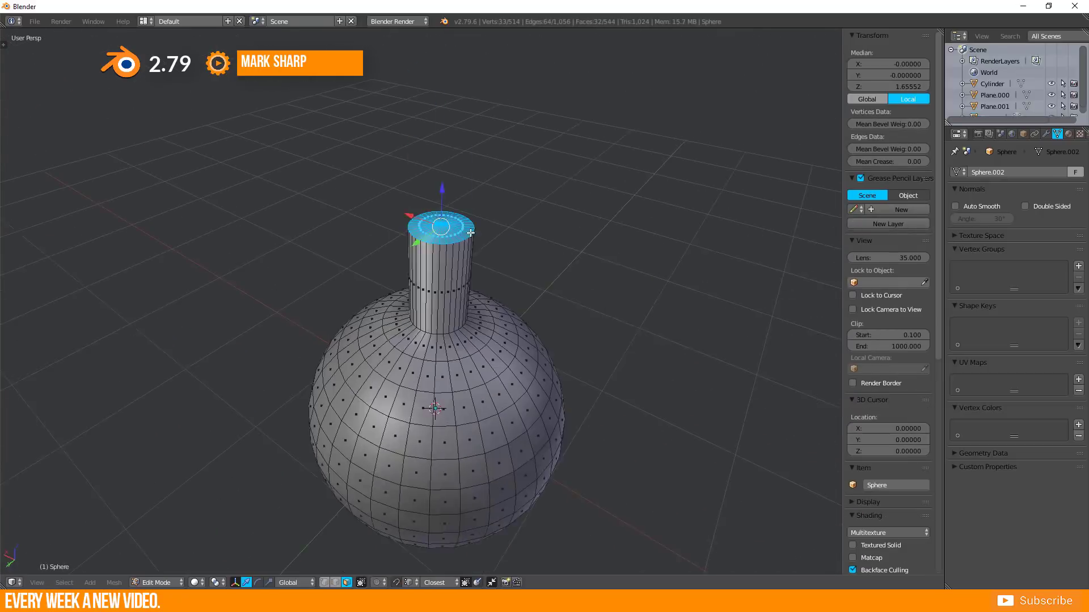
scroll(493, 250, up, 2)
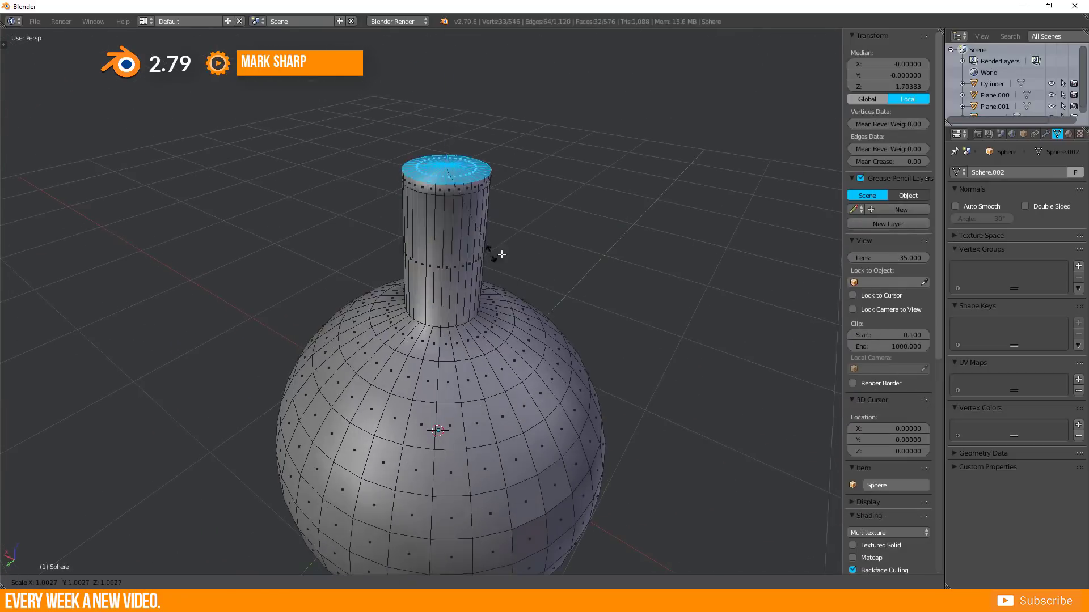
key(e)
click(492, 266)
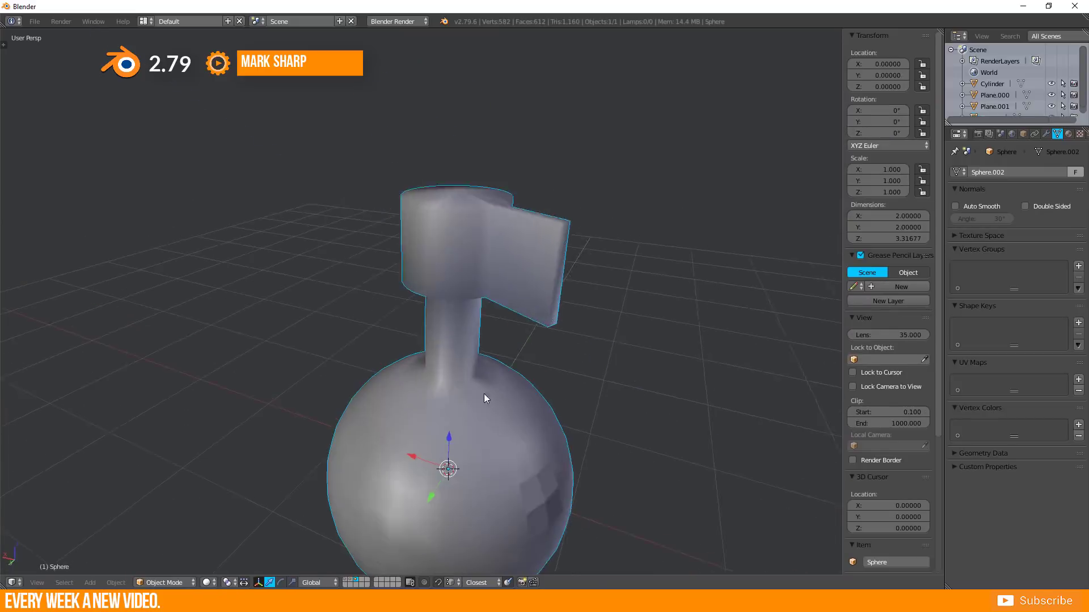
scroll(484, 393, up, 2)
mouse_move(464, 382)
middle_down()
mouse_move(352, 389)
mouse_move(457, 391)
mouse_move(461, 370)
middle_up()
In vertex selection, select the loop where the neck meets the sphere.
key(Tab)
key(ctrl+Tab)
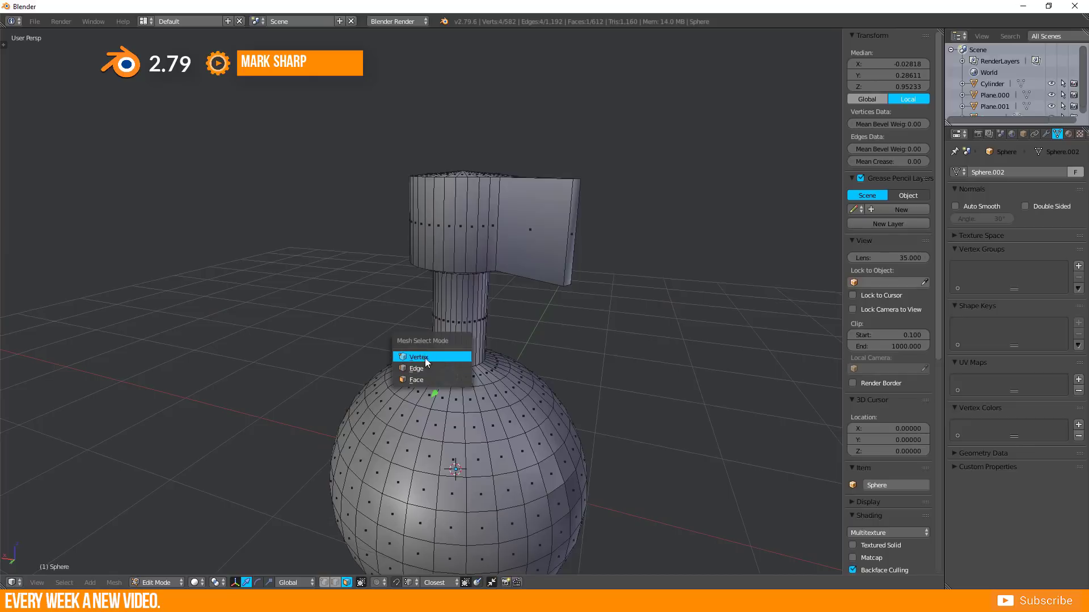
click(427, 357)
alt+right_click(455, 365)
key(KP_Decimal)
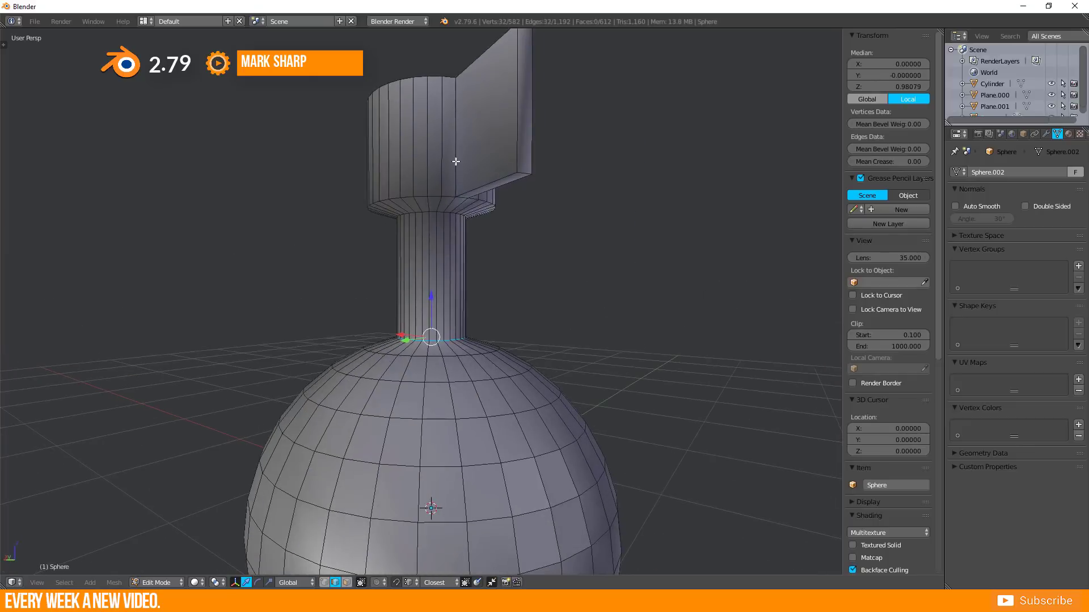
alt+right_click(456, 161)
scroll(385, 315, down, 3)
key(Tab)
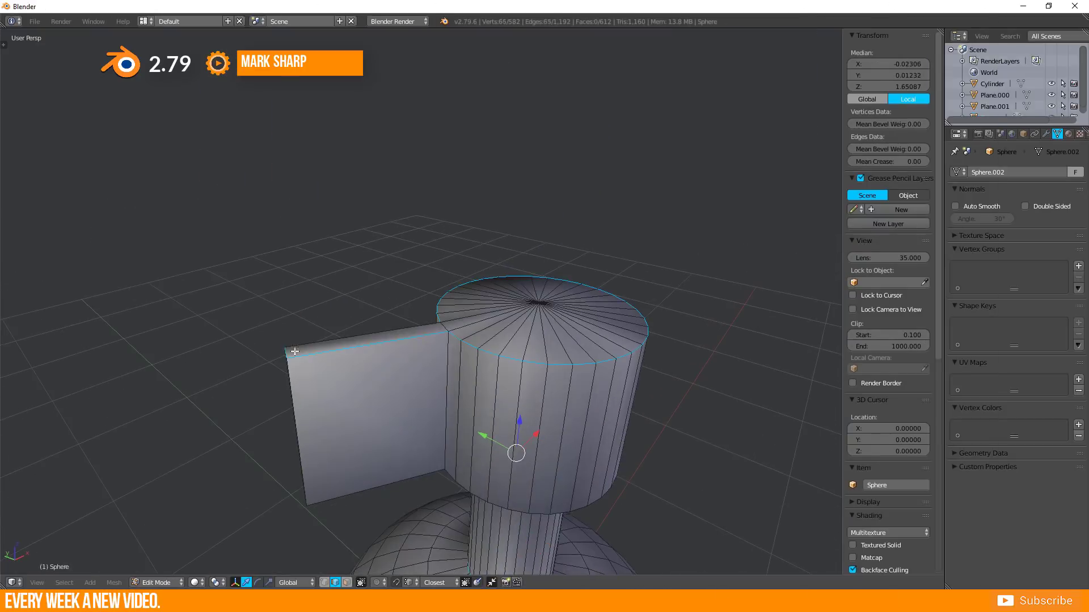
Add the head's bottom rim to the selection and mark the edges sharp.
middle_drag(431, 352, 462, 358)
alt+shift+right_click(462, 358)
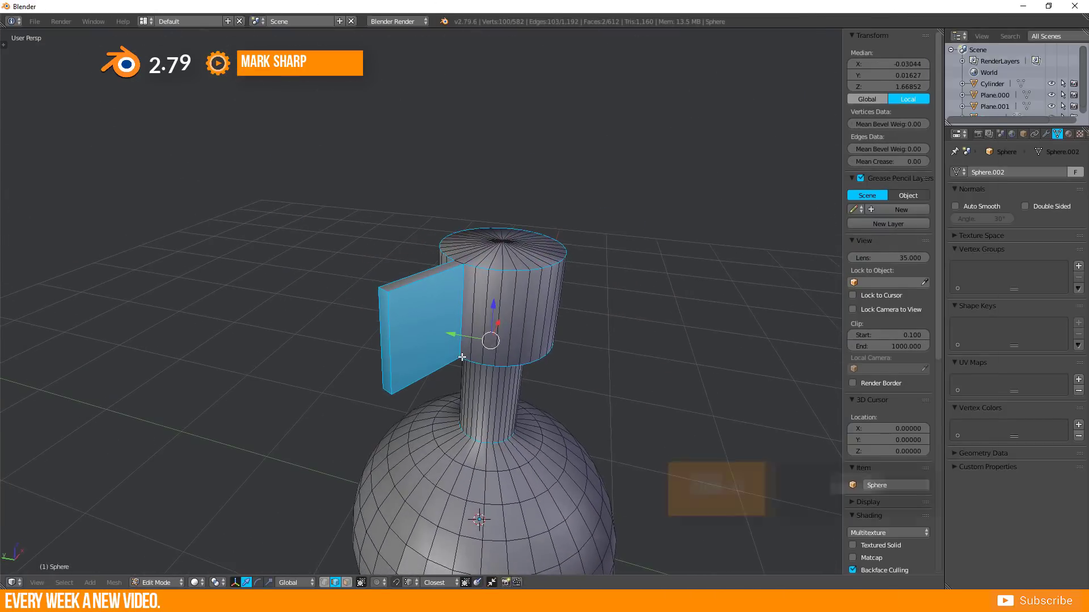
key(ctrl+e)
mouse_move(463, 357)
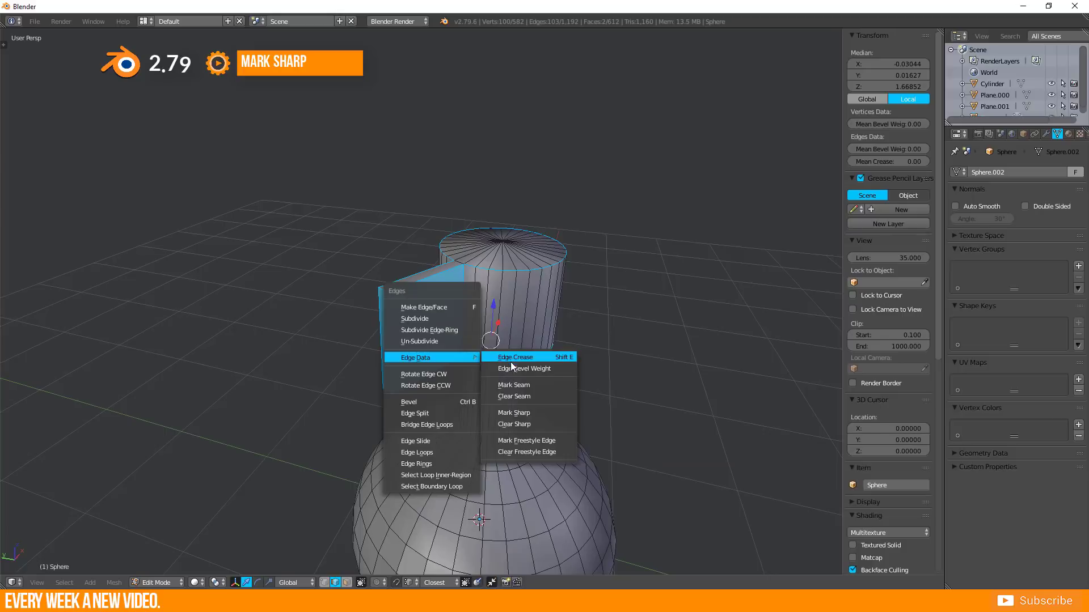
click(512, 414)
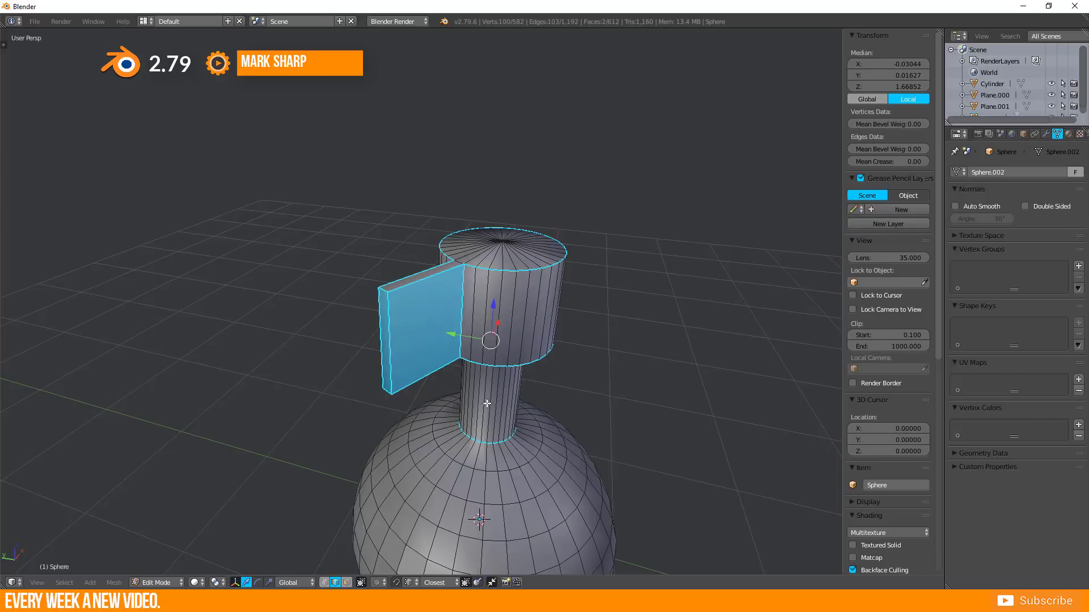
key(Tab)
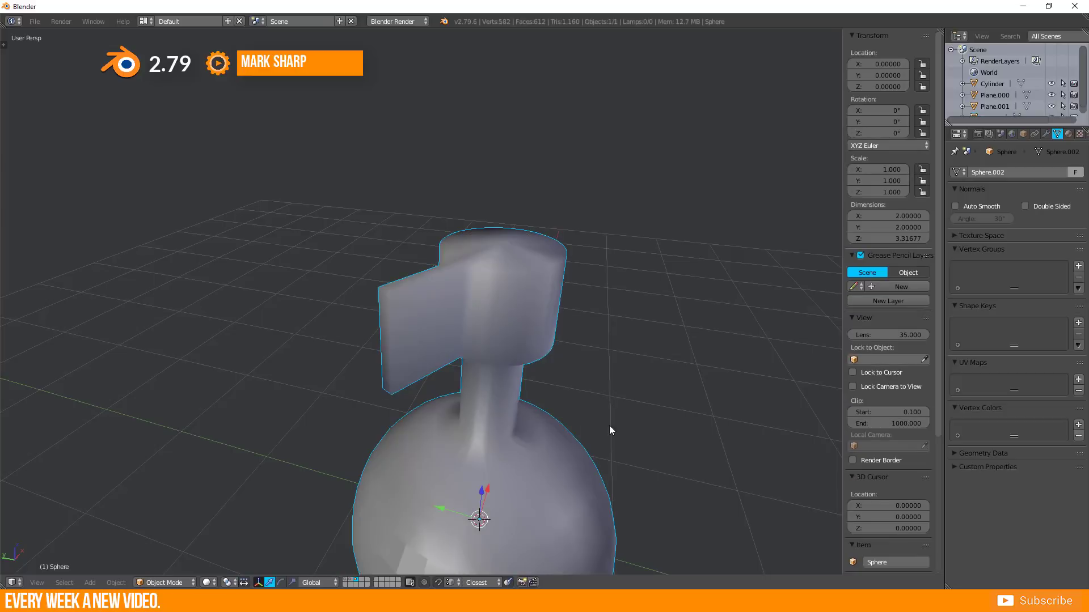
mouse_move(530, 389)
middle_down()
mouse_move(505, 433)
mouse_move(521, 308)
mouse_move(515, 359)
mouse_move(474, 397)
mouse_move(491, 400)
middle_up()
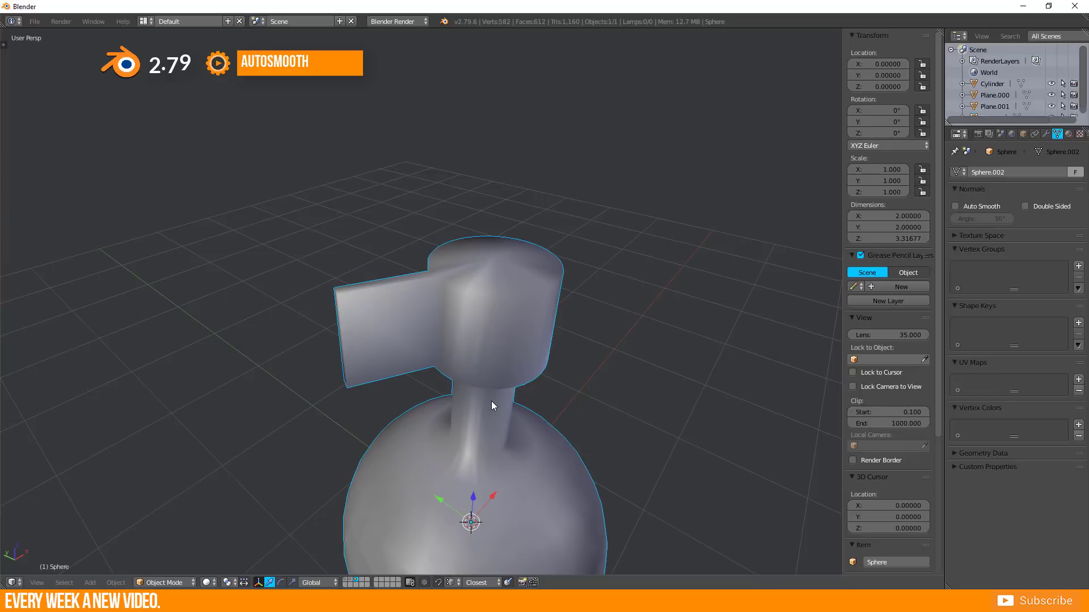
mouse_move(454, 396)
middle_down()
mouse_move(423, 359)
mouse_move(450, 376)
middle_up()
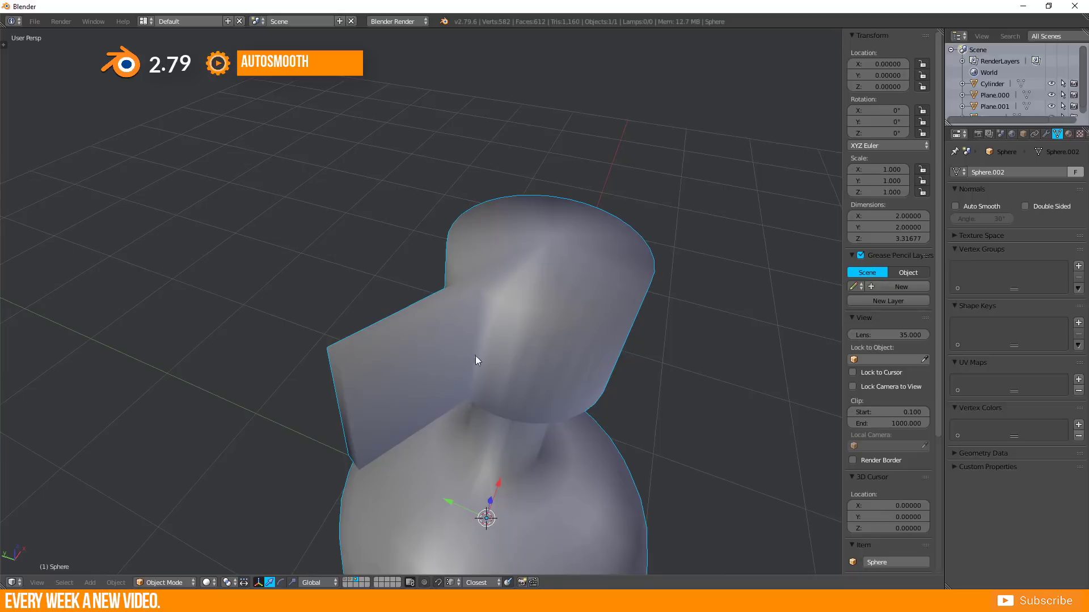
Tick Auto Smooth under Normals in the bottle's Object Data properties.
click(1046, 134)
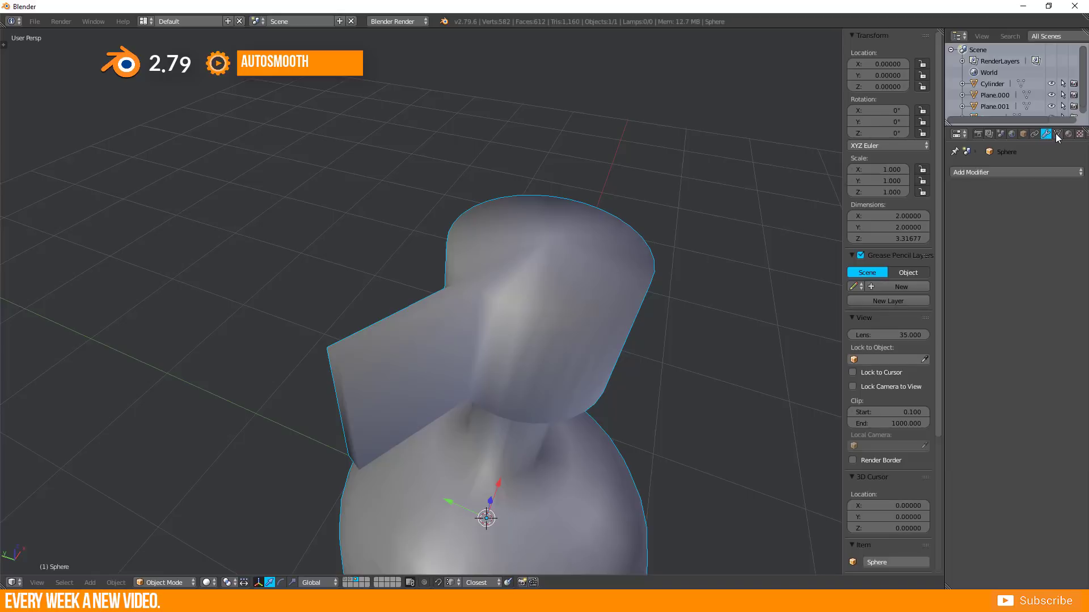
click(1057, 134)
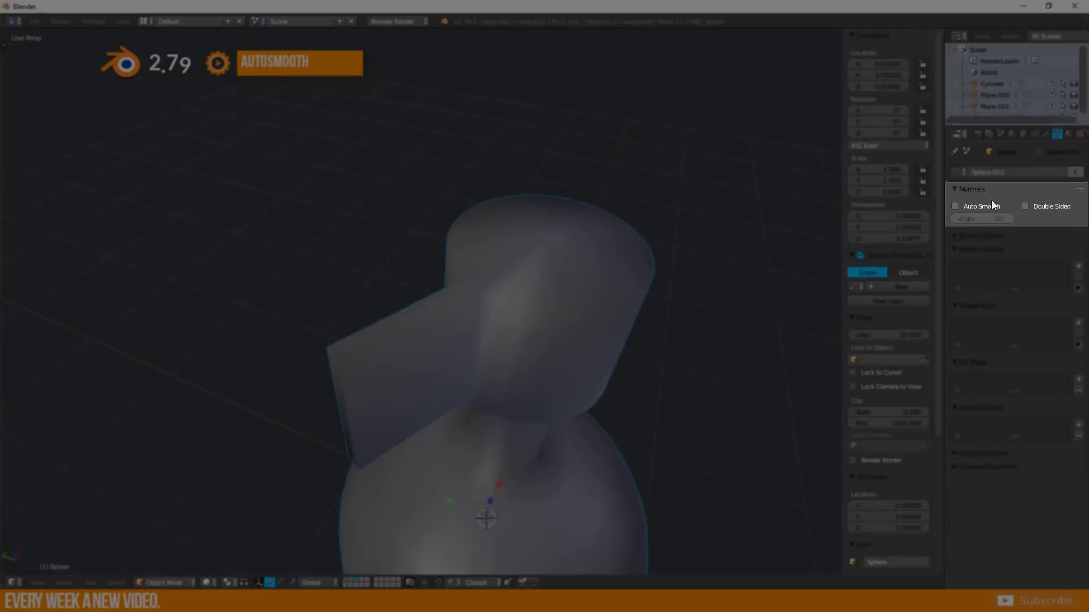
click(955, 206)
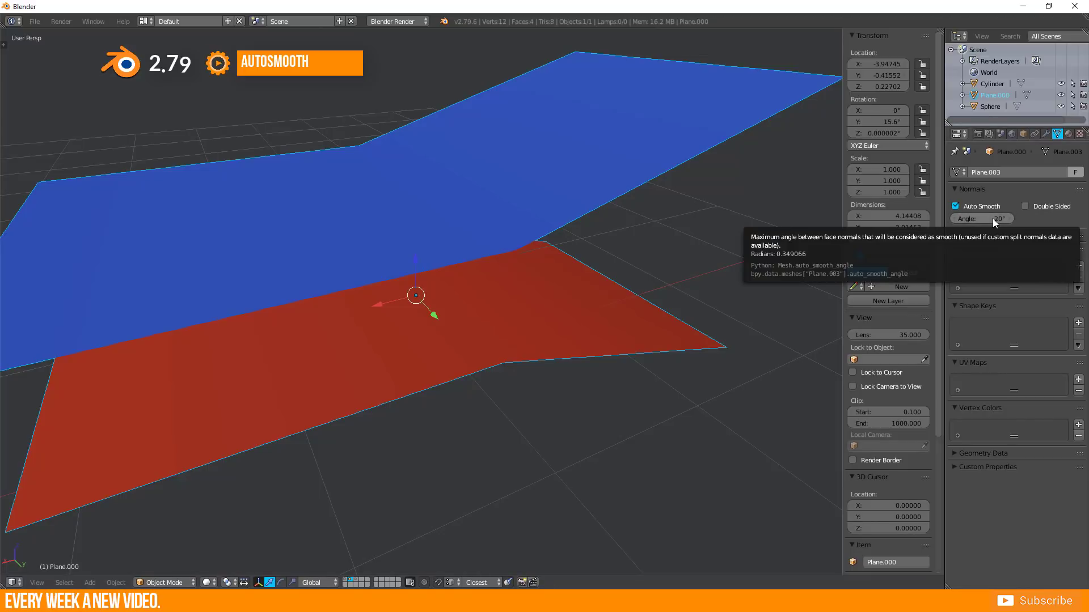
Drag the Auto Smooth Angle to about 14.8° on the planes and 44° on the cylinder.
drag(992, 219, 988, 220)
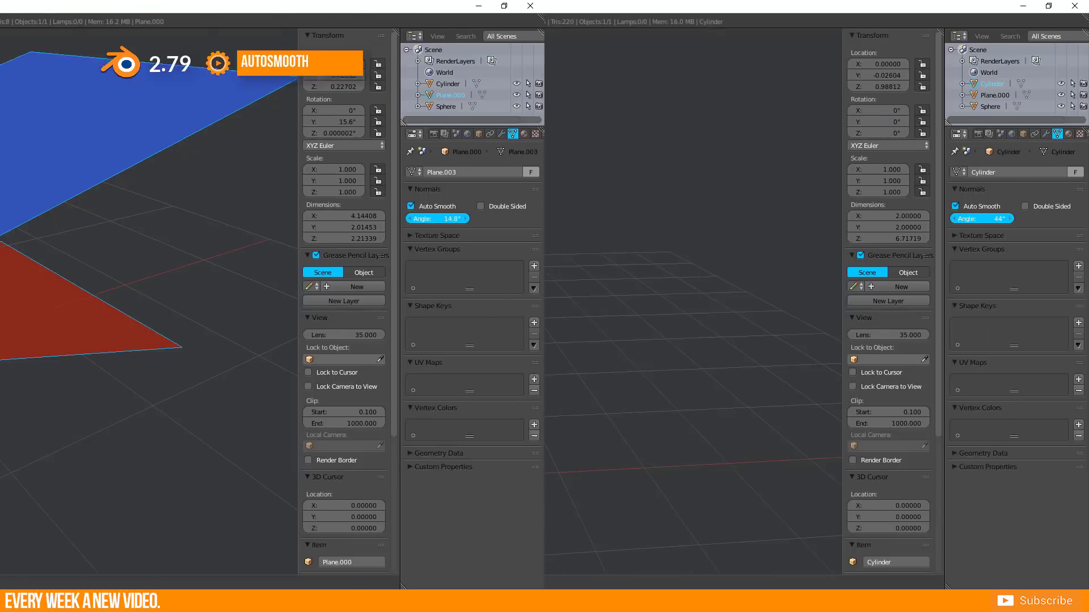
drag(993, 219, 988, 218)
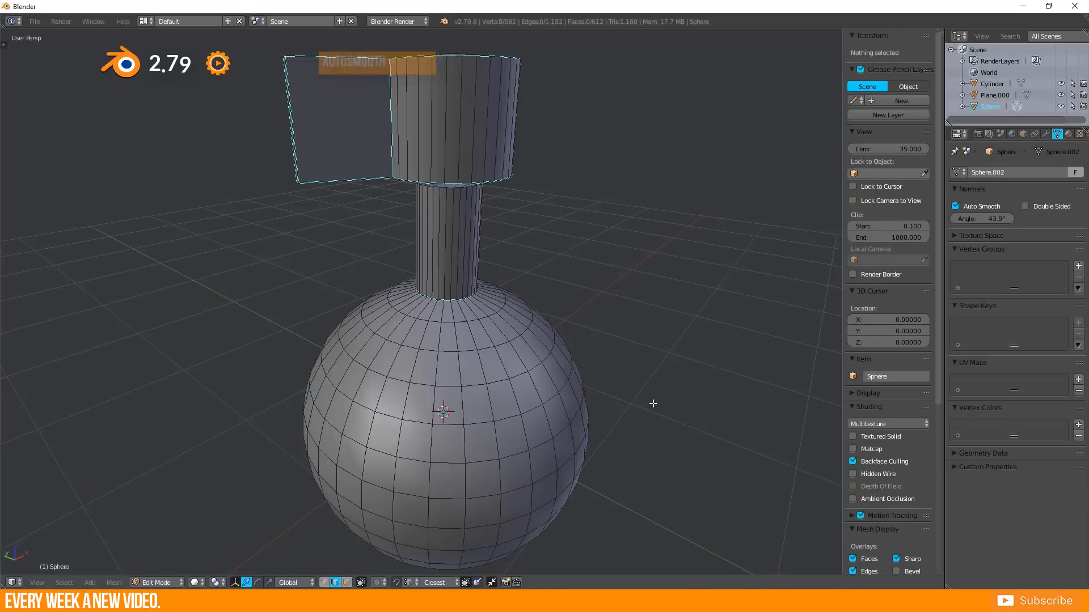
Mark a shortest edge path from below the neck down the sphere as sharp.
scroll(454, 311, up, 5)
key(Tab)
mouse_move(449, 311)
middle_down()
mouse_move(611, 319)
mouse_move(429, 325)
mouse_move(449, 331)
middle_up()
key(Tab)
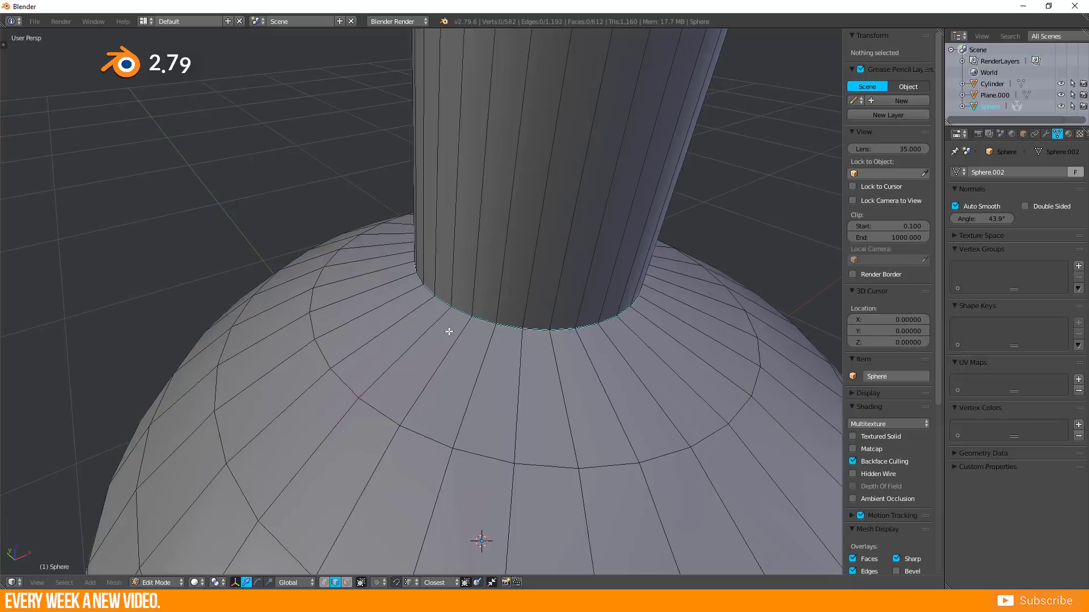
middle_drag(320, 432, 326, 330)
right_click(389, 221)
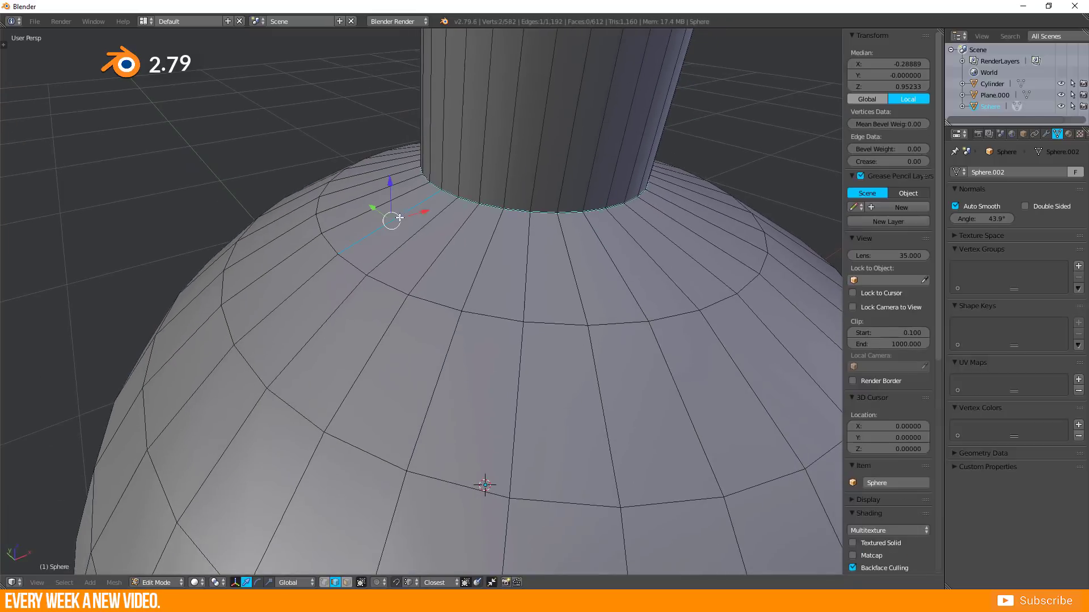
ctrl+right_click(178, 414)
key(ctrl+e)
mouse_move(178, 407)
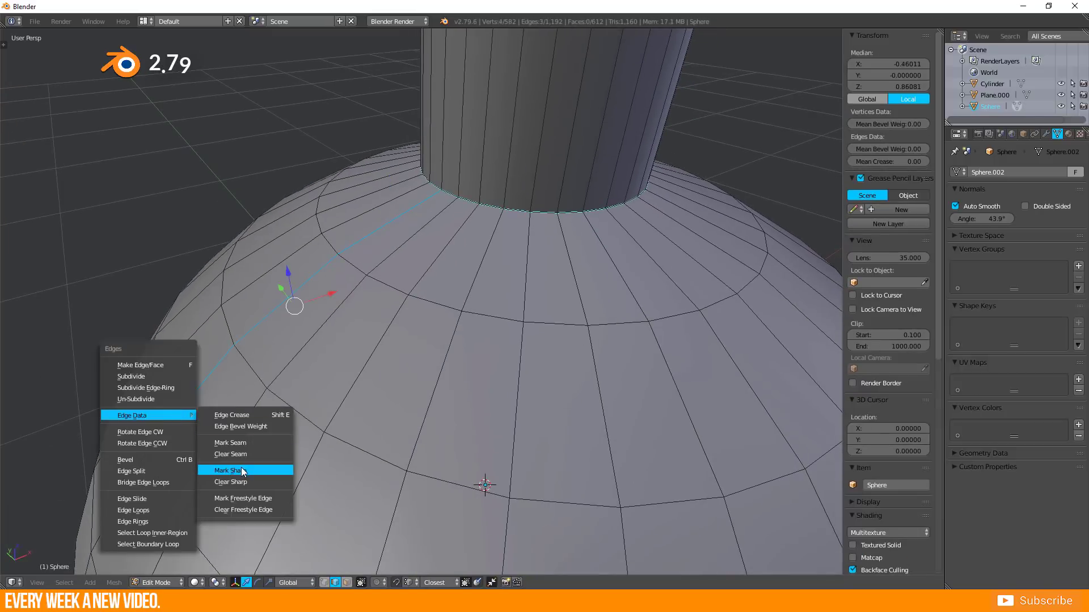
click(306, 471)
Clear the sharp mark from the edge loop beneath the head.
key(Tab)
middle_drag(257, 393, 397, 227)
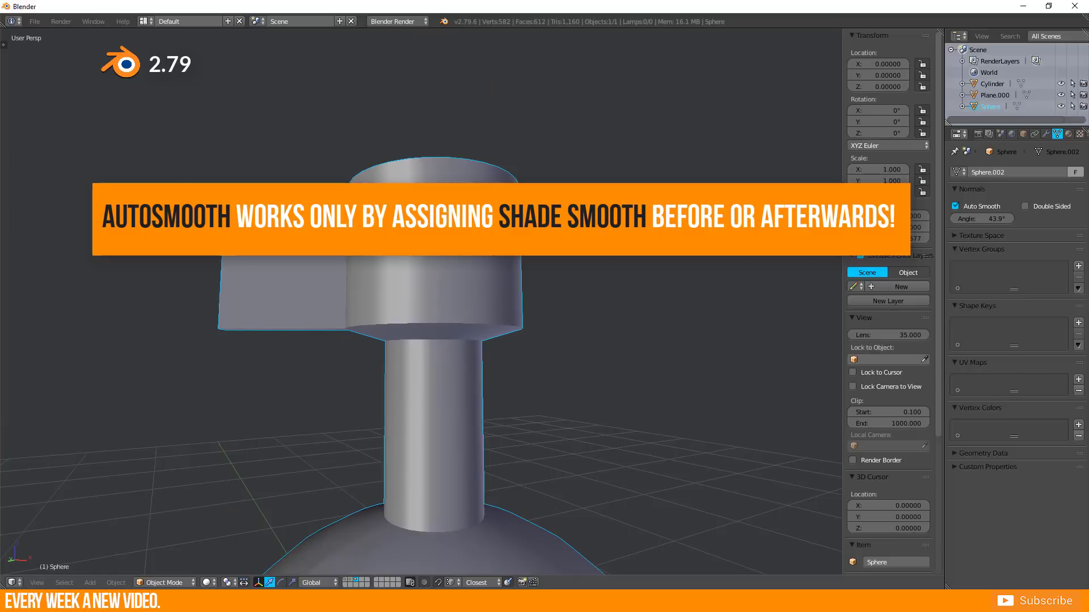
scroll(398, 293, up, 5)
key(Tab)
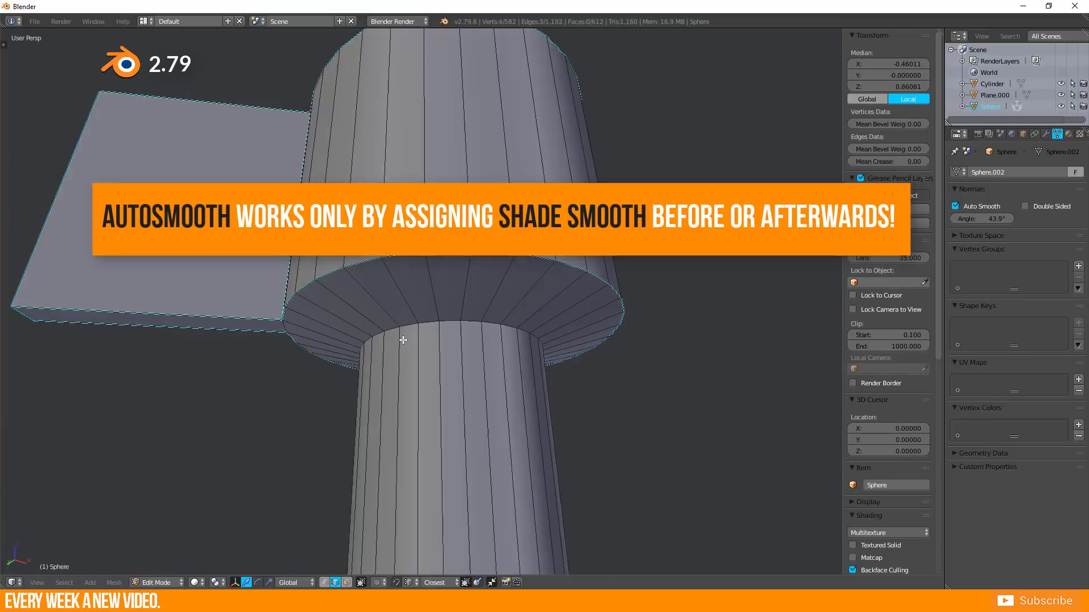
alt+right_click(402, 328)
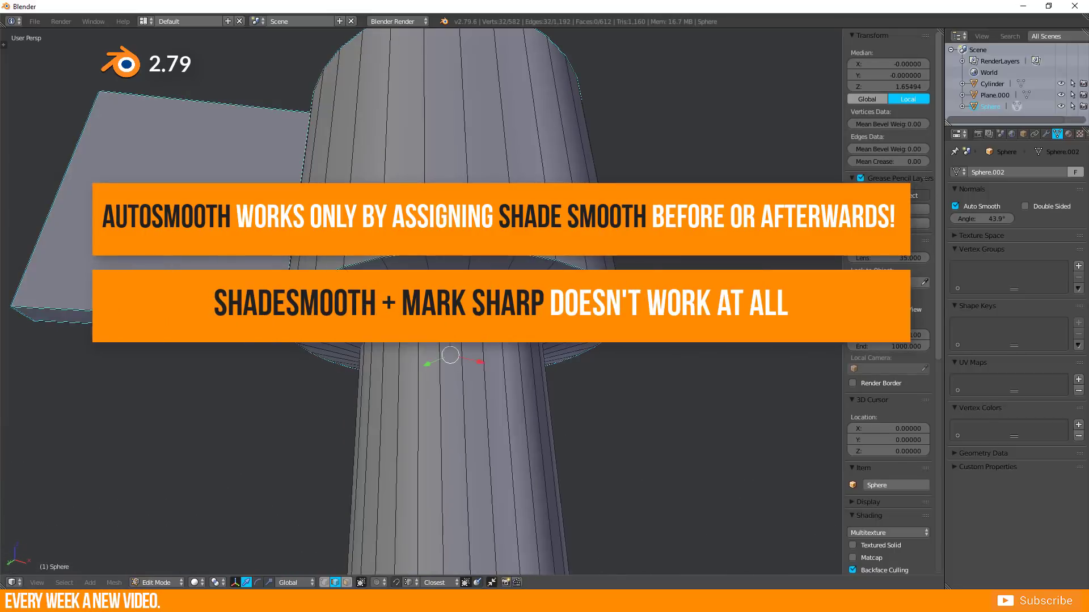
key(ctrl+e)
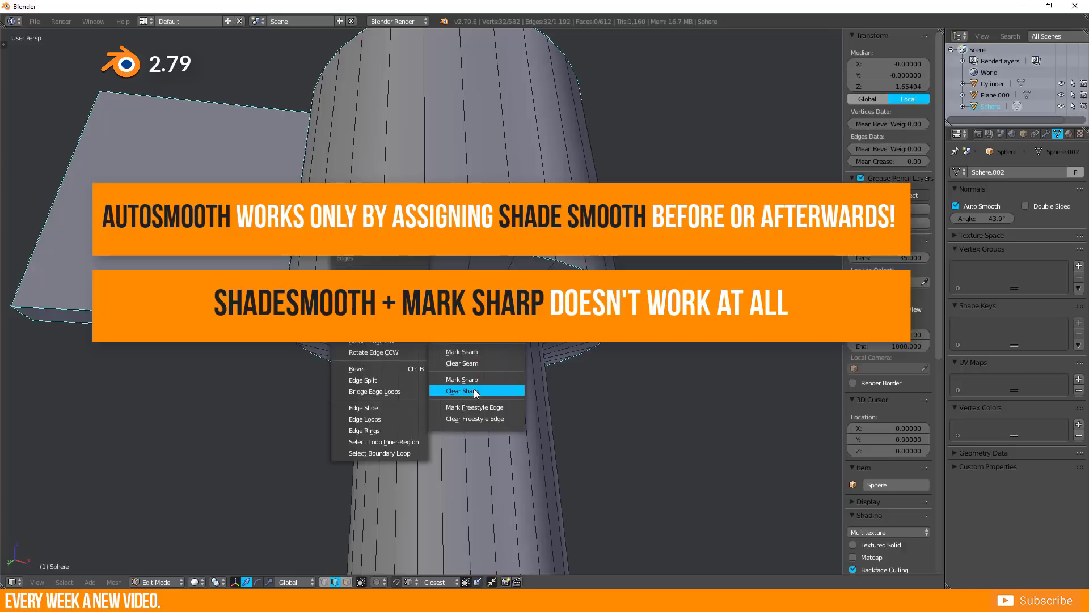
click(461, 391)
key(Tab)
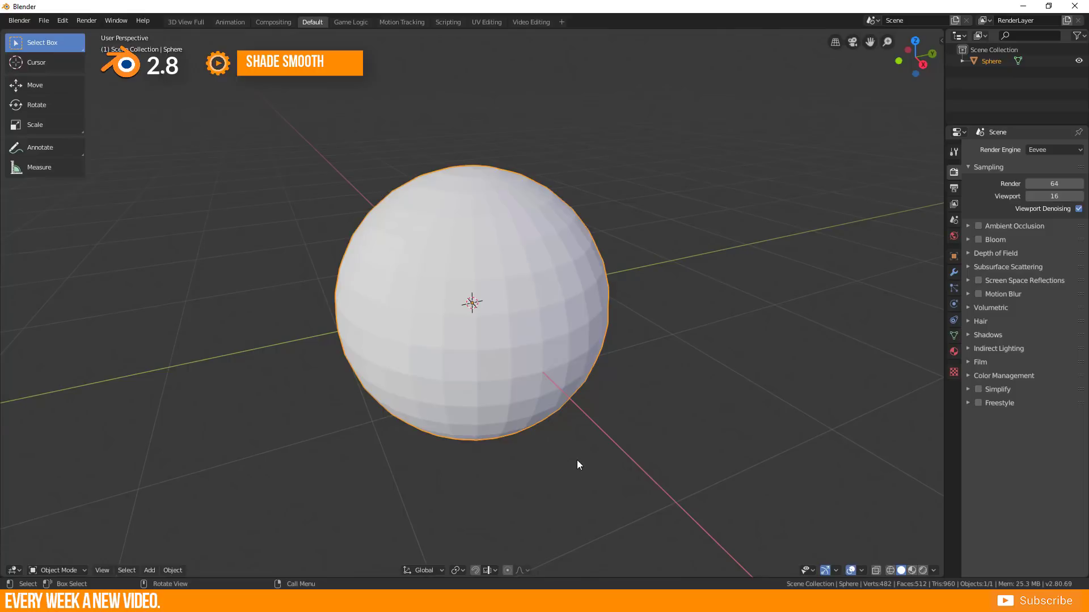
Smooth-shade the sphere via Face > Shade Smooth and the right-click Face menu.
key(Tab)
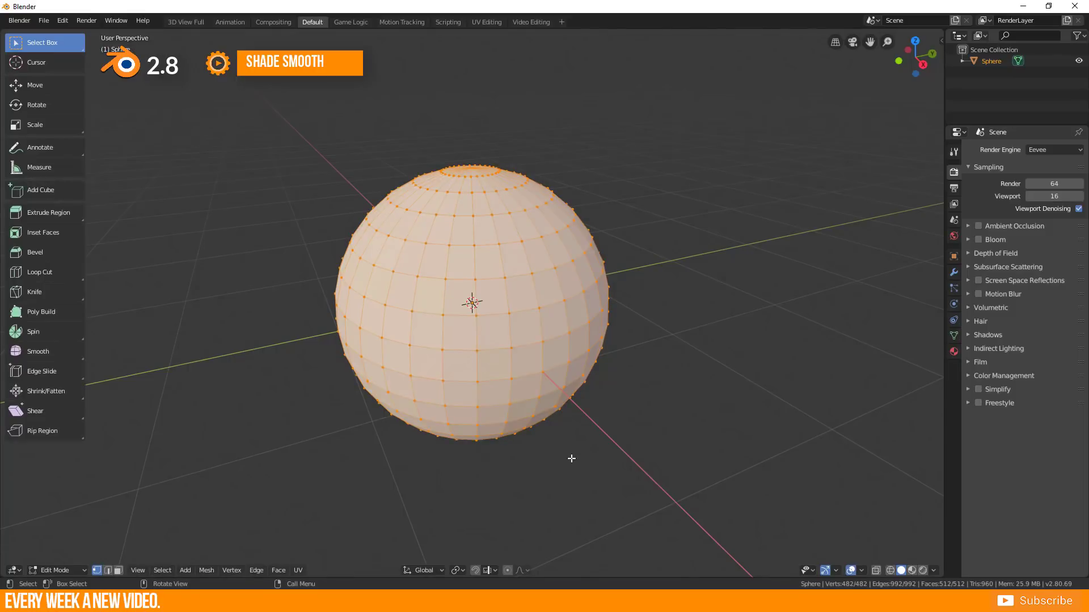
click(278, 571)
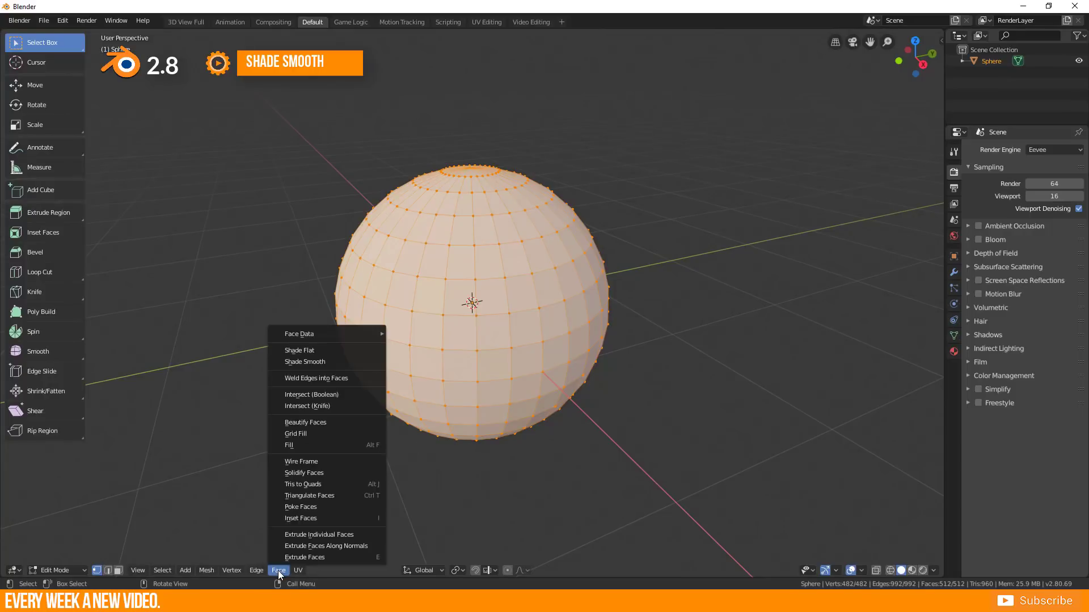
click(314, 363)
key(Tab)
middle_drag(314, 368, 474, 389)
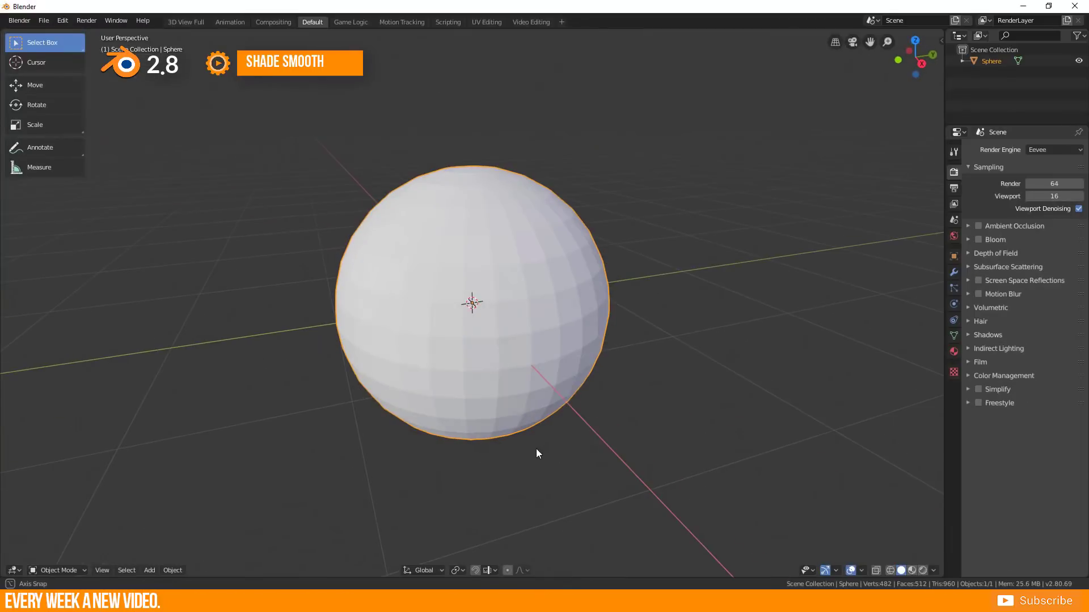
key(Tab)
key(3)
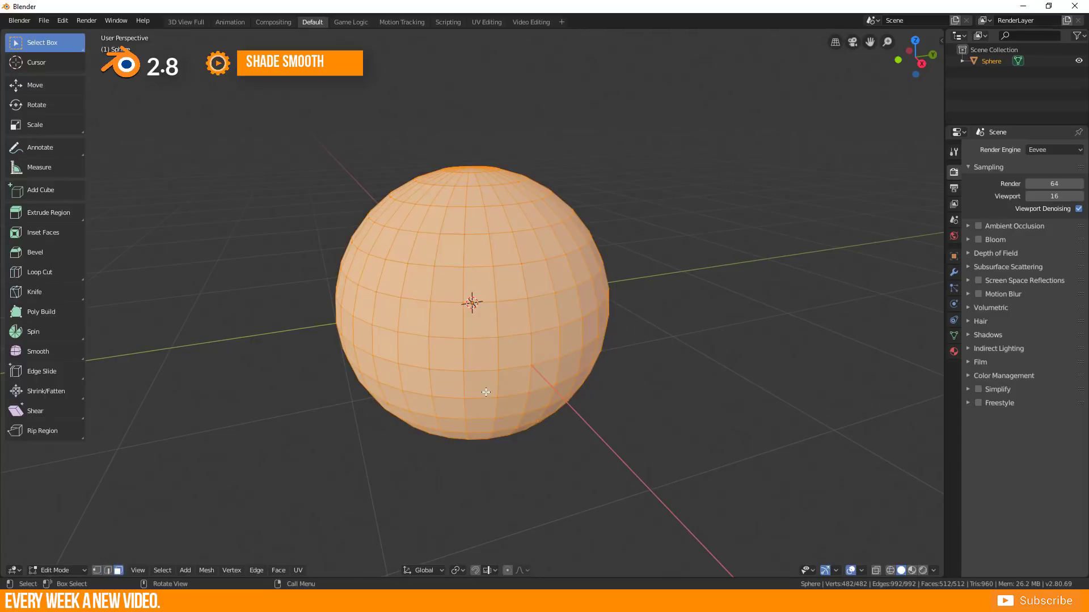
right_click(482, 289)
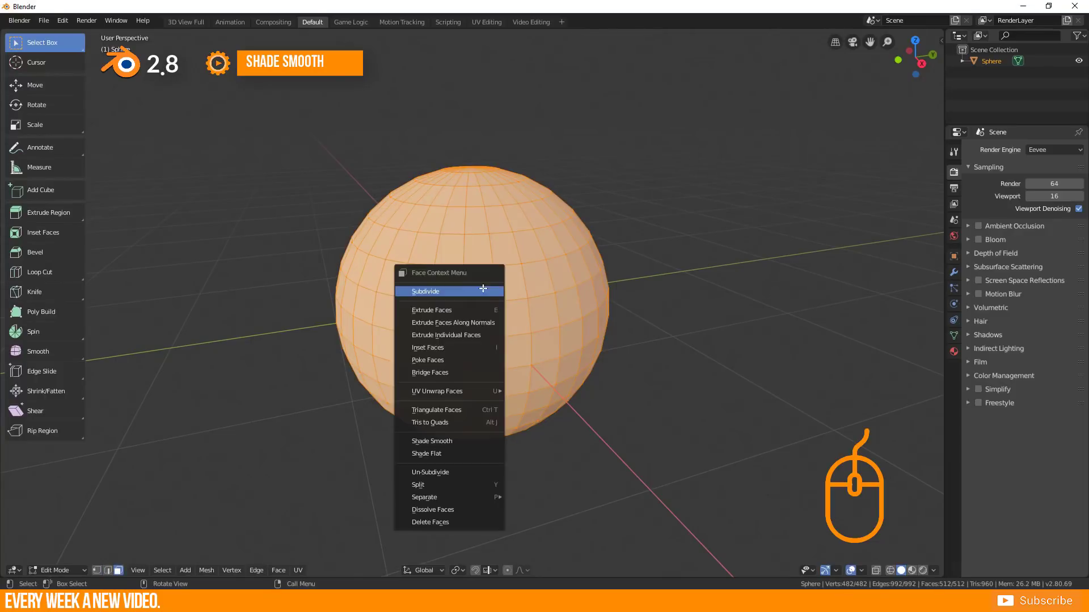
click(452, 440)
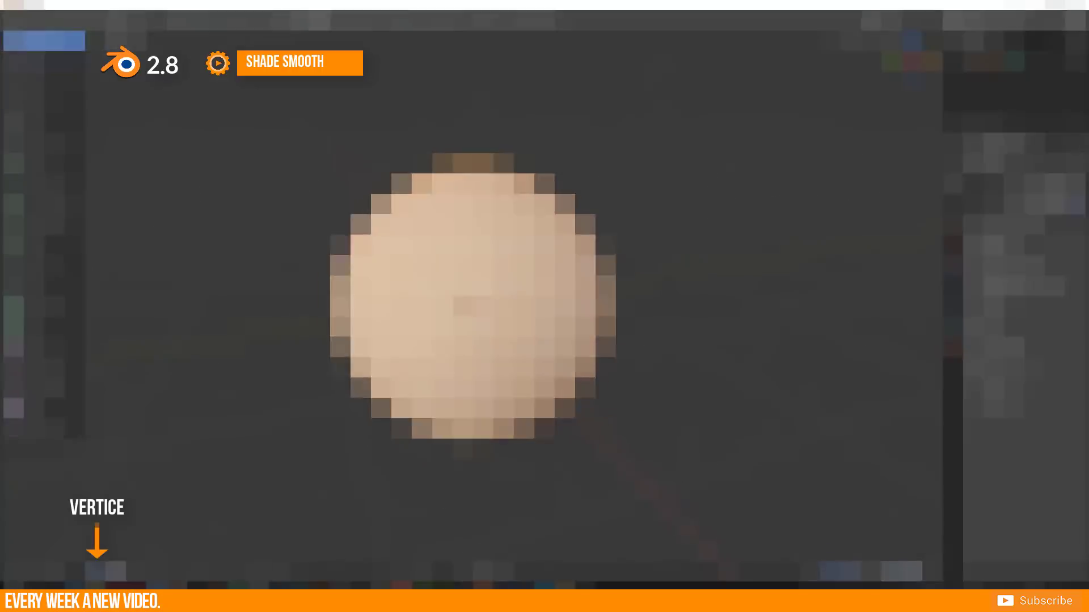
Extrude the sphere's top cap upward into a cylindrical neck.
key(1)
right_click(465, 306)
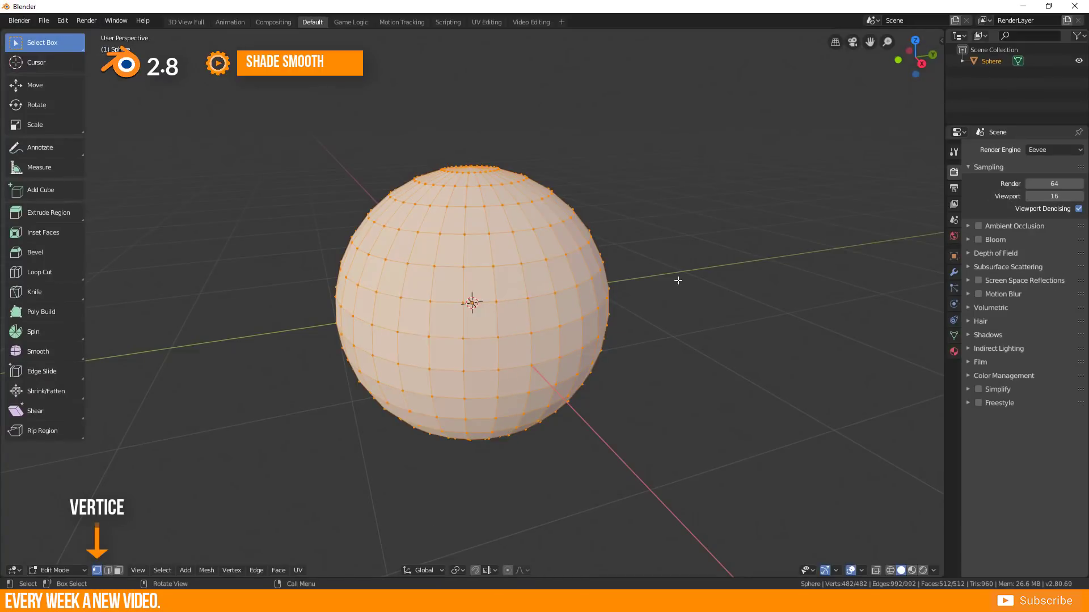
key(2)
right_click(453, 308)
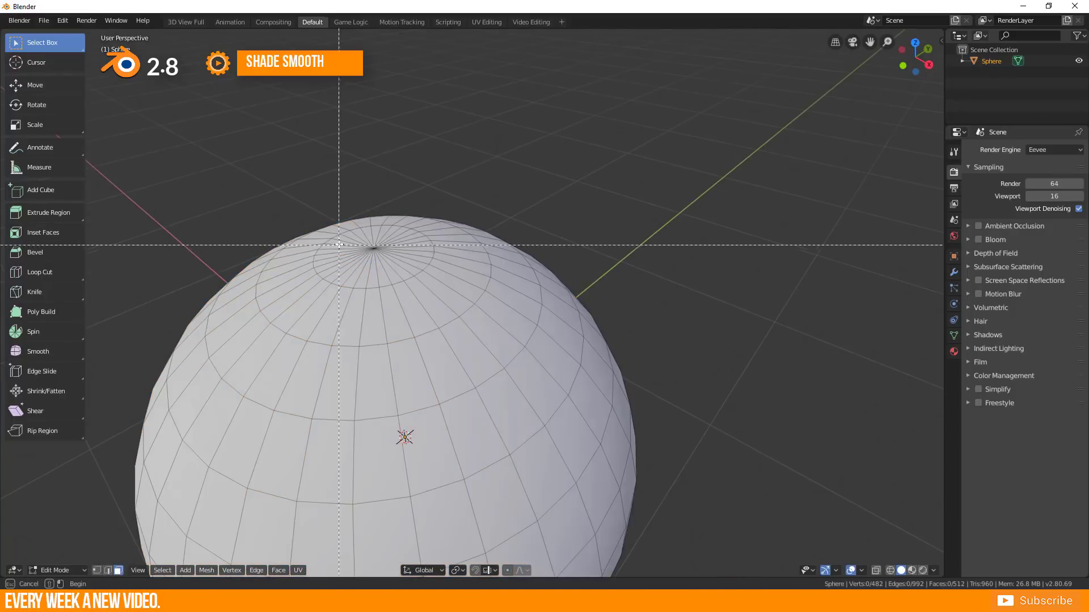
key(e)
click(448, 283)
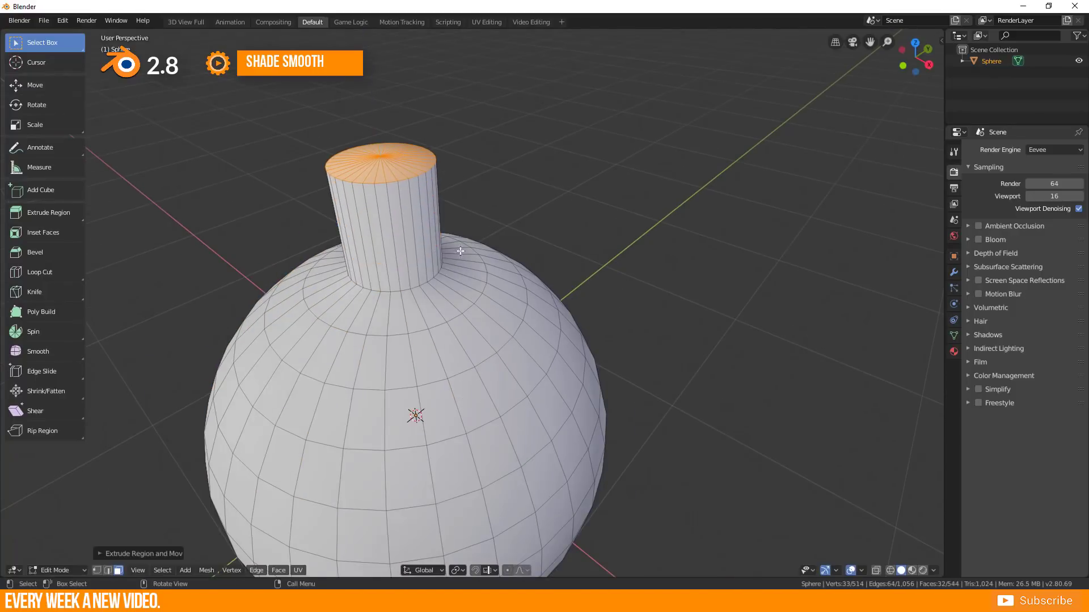
key(Tab)
key(Tab)
Select the neck-base edge loop and mark it sharp.
key(2)
alt+click(374, 290)
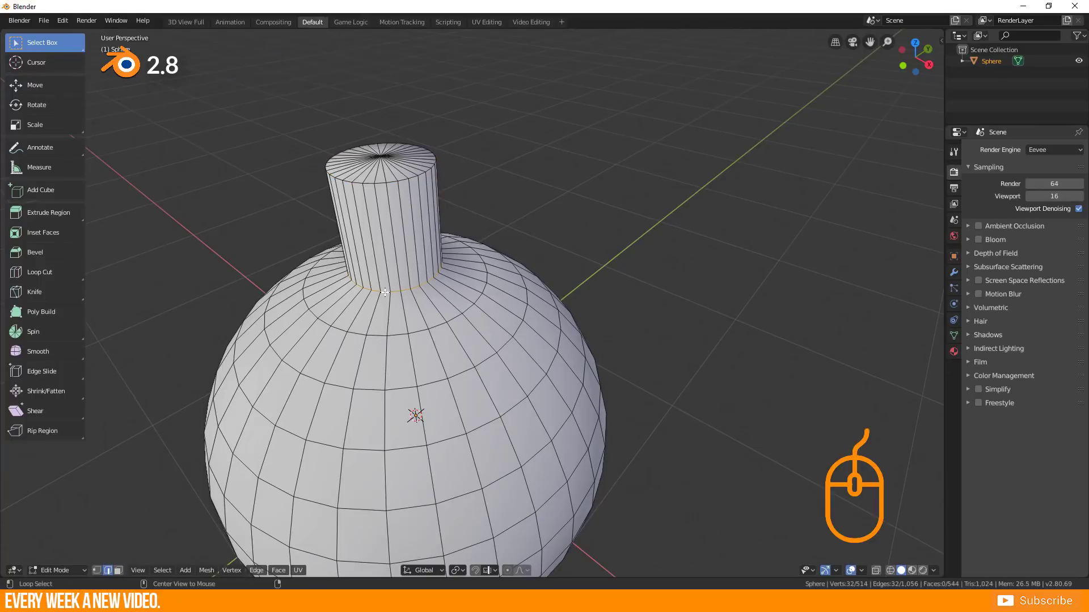
right_click(385, 291)
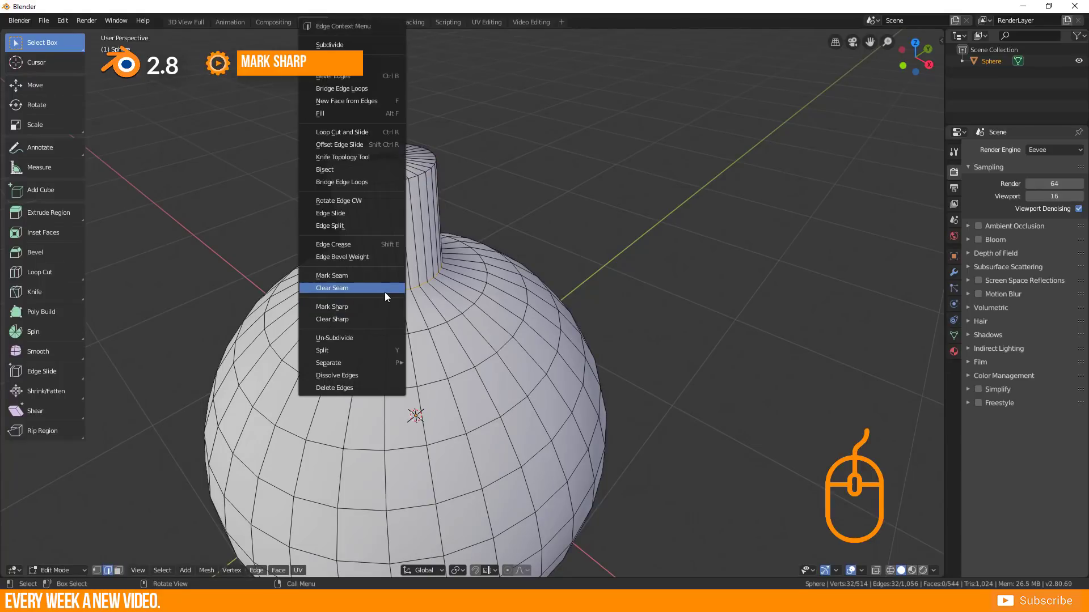
click(341, 308)
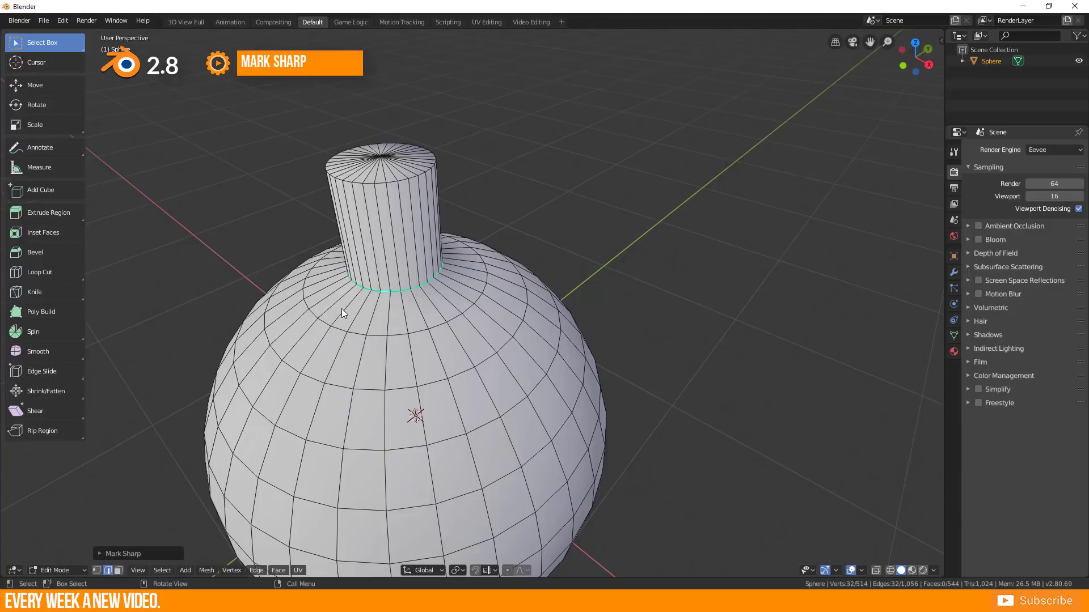
Mark the neck's top rim edges sharp via Edge > Mark Sharp and return to Object Mode.
key(1)
right_click(406, 286)
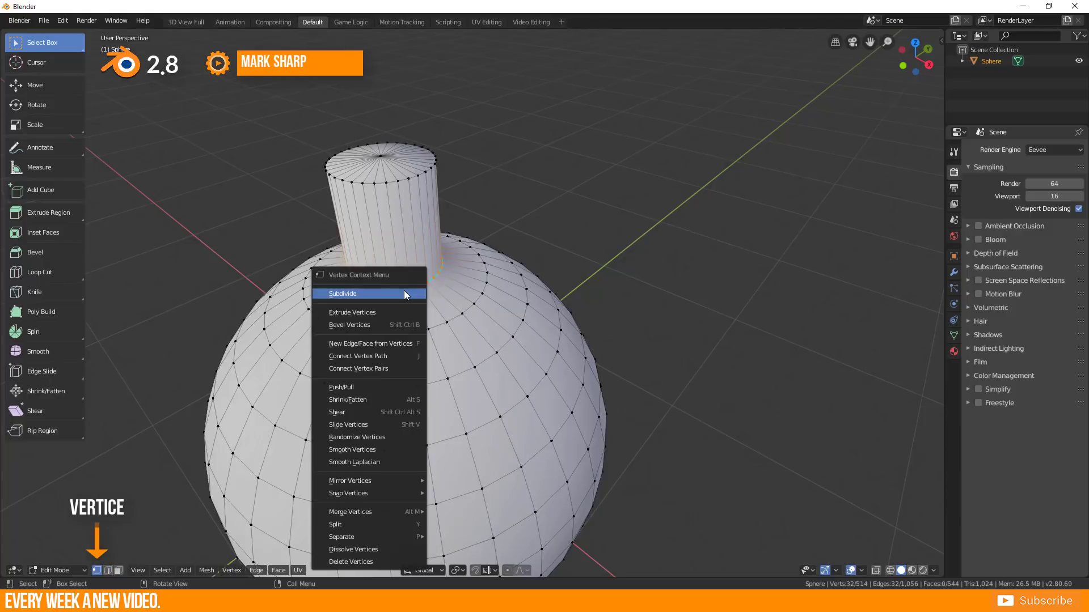
key(Escape)
key(3)
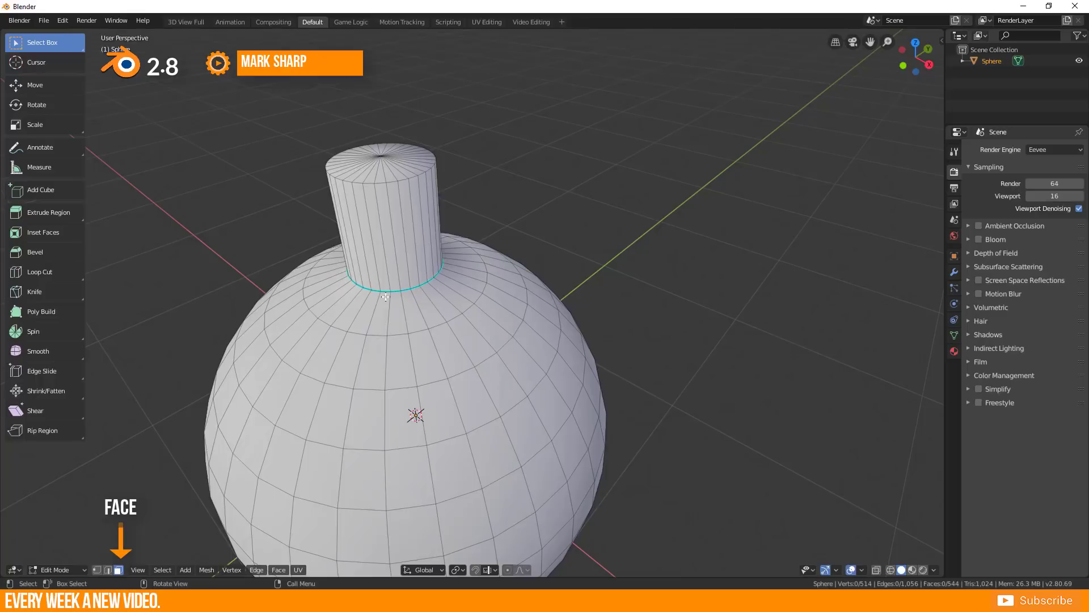
right_click(386, 297)
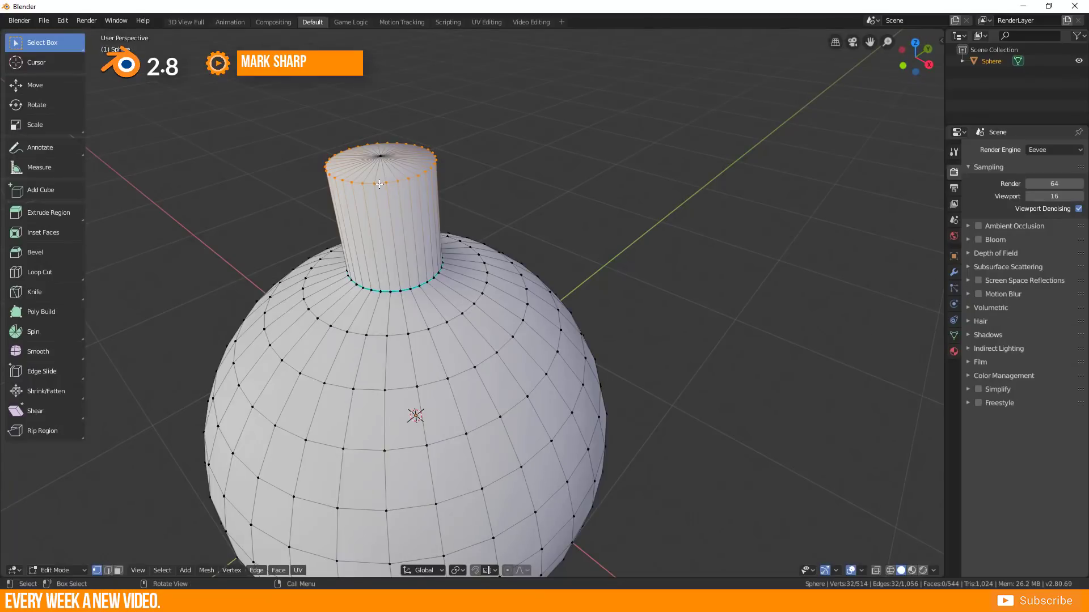
click(252, 571)
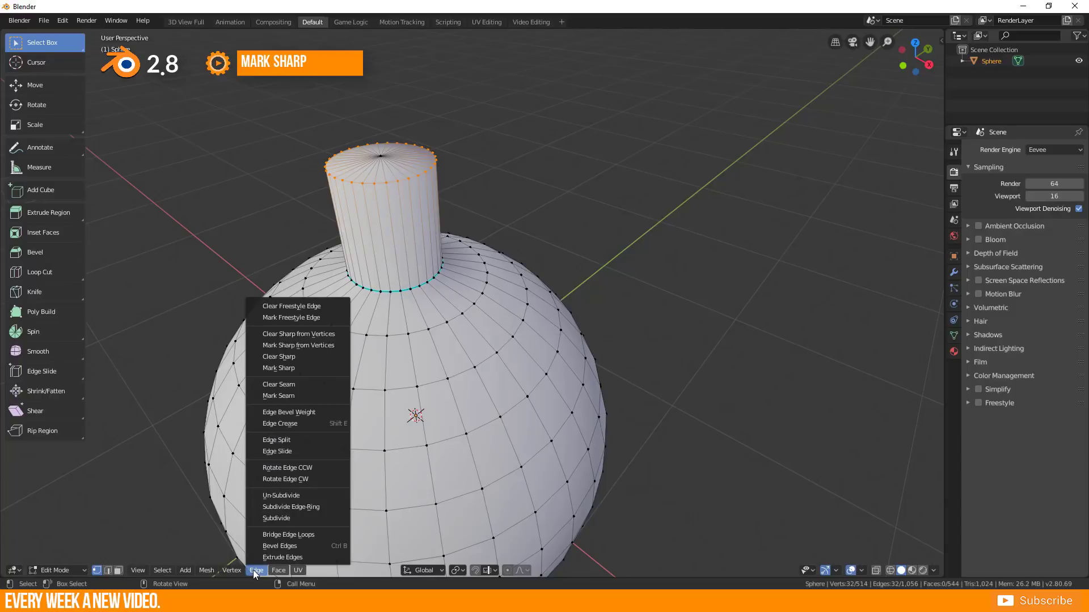
click(294, 369)
key(Tab)
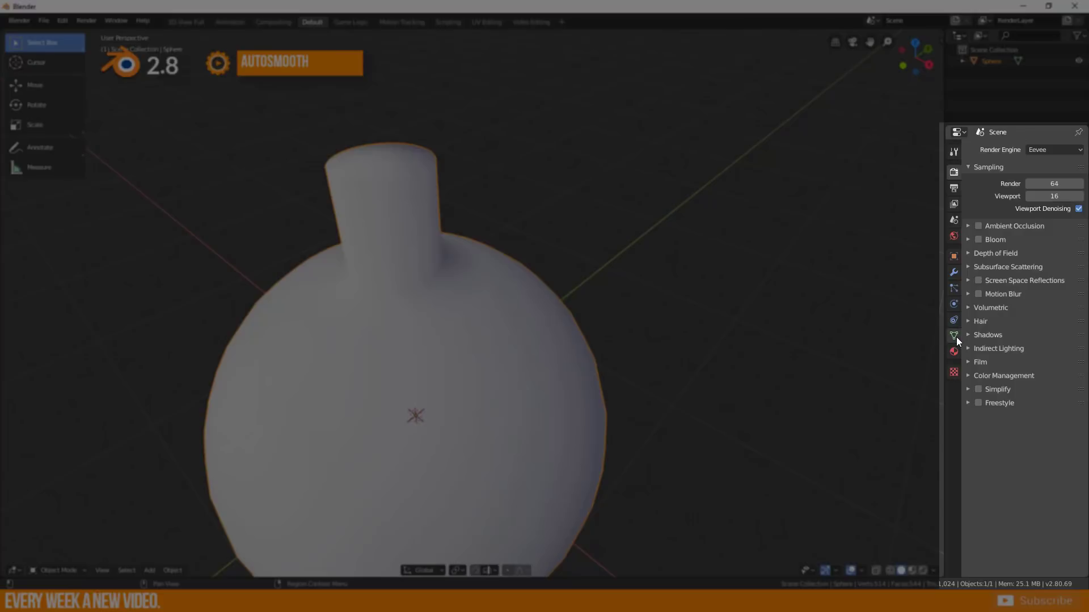
Enable Auto Smooth in Object Data > Normals and drag the angle down to 14.7°.
click(955, 336)
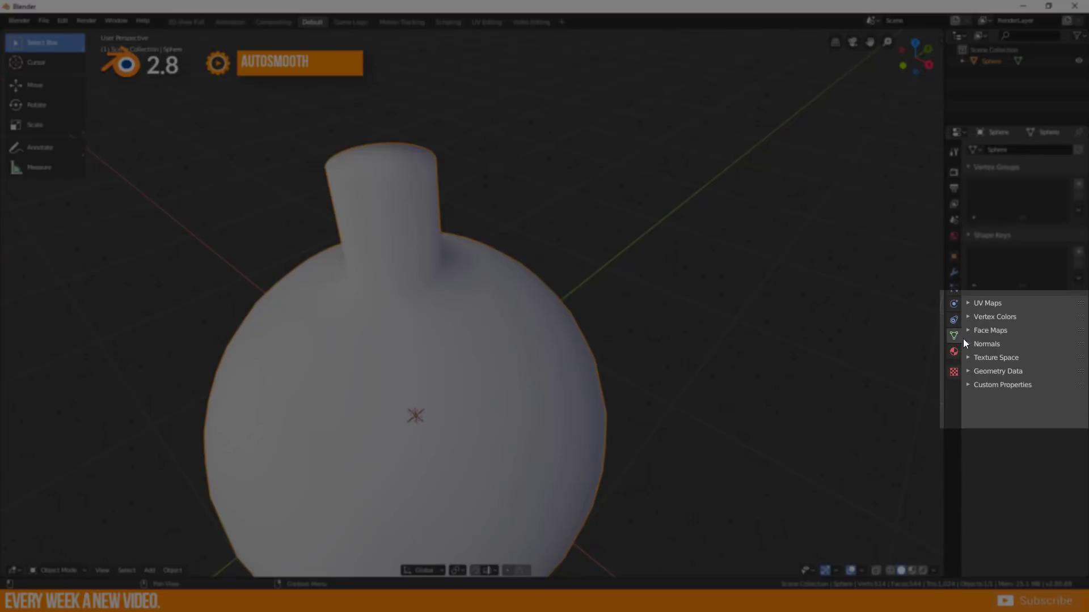
click(970, 344)
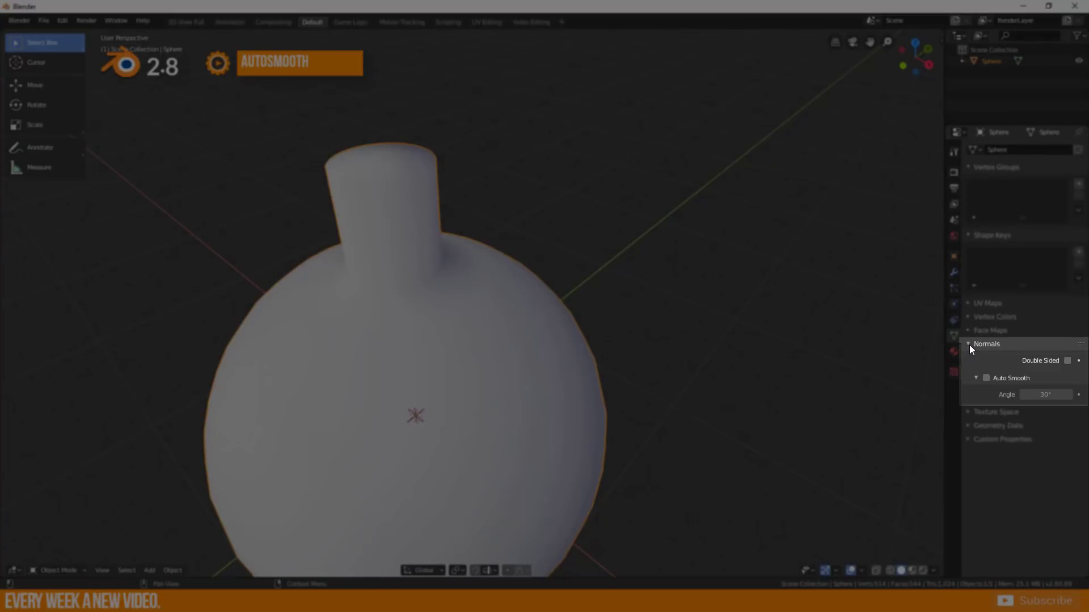
click(986, 378)
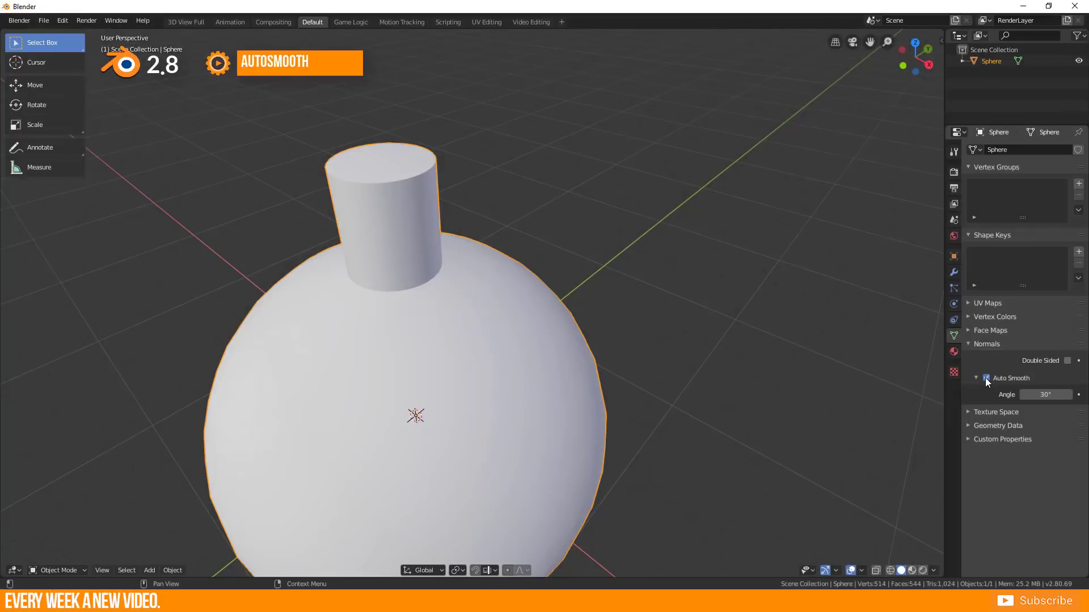
middle_drag(535, 440, 584, 415)
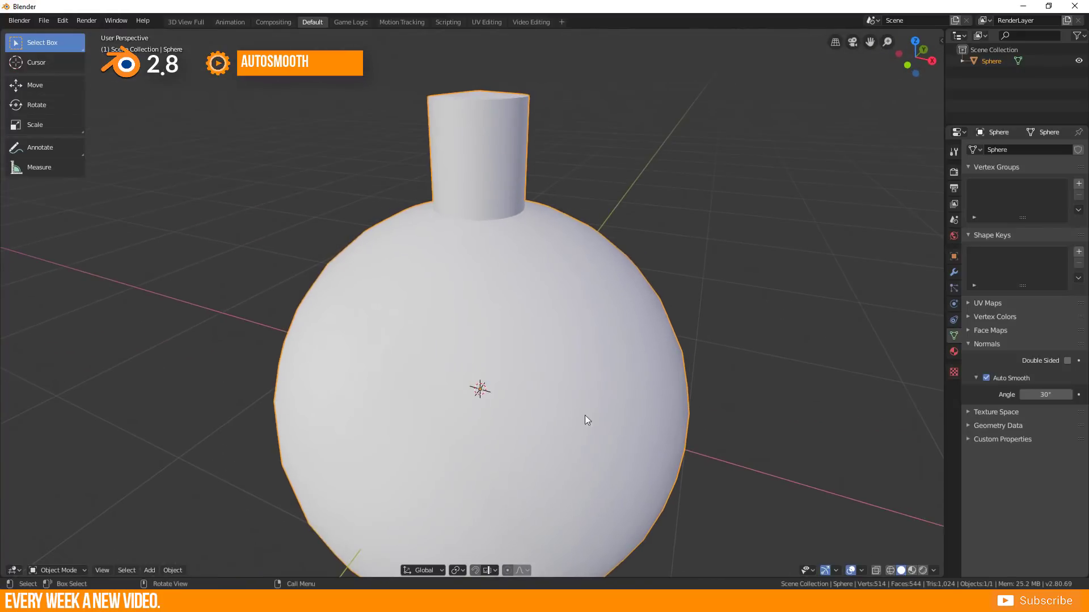
drag(1034, 396, 1009, 397)
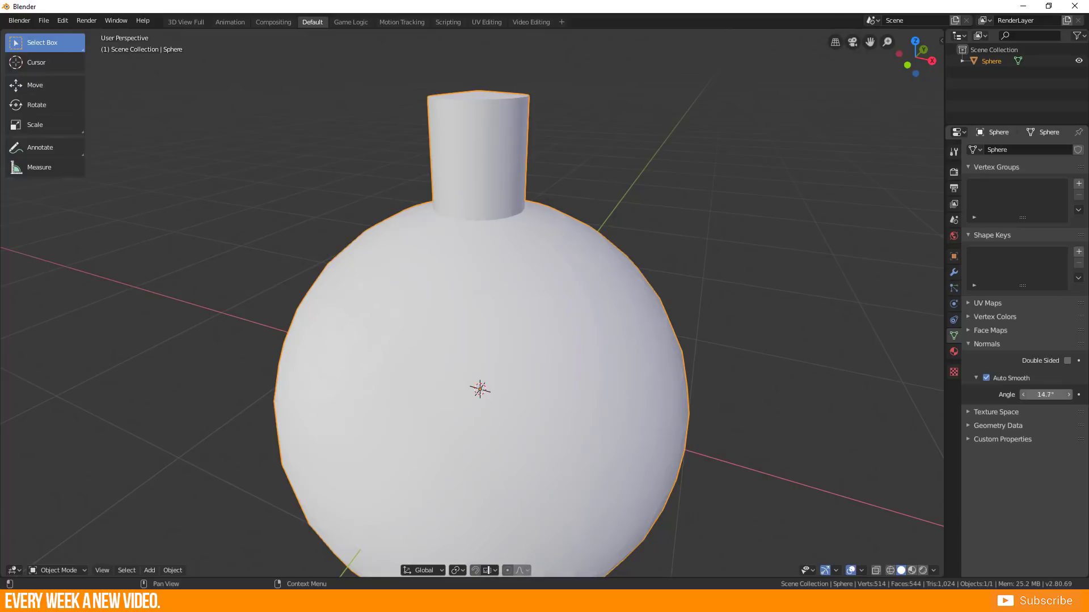
middle_drag(844, 343, 684, 304)
key(Tab)
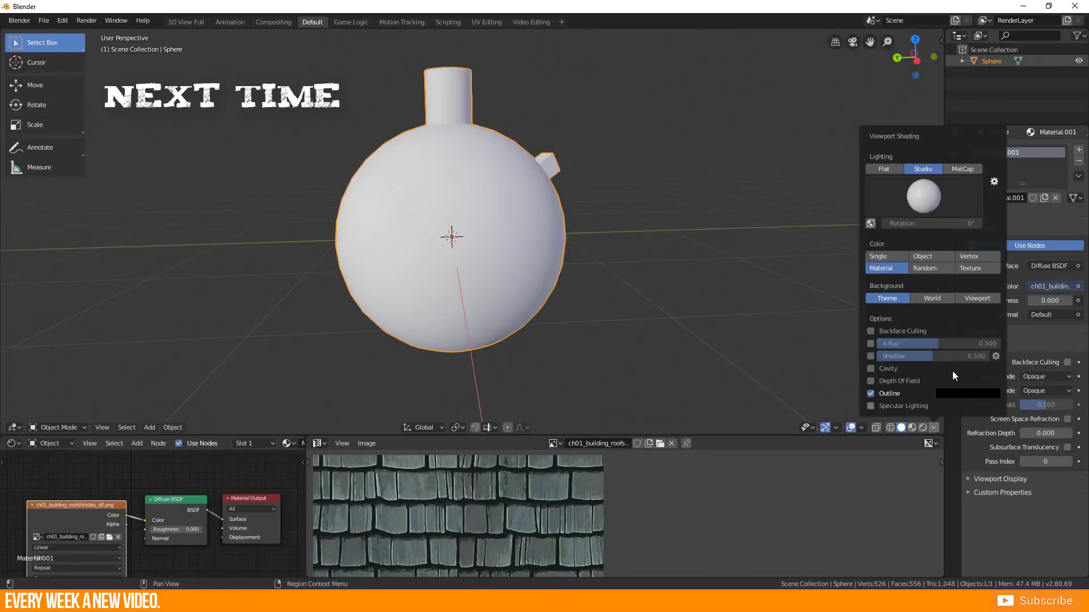
Preview the shingle texture with viewport Color set to Texture, then switch it back to Material.
click(977, 268)
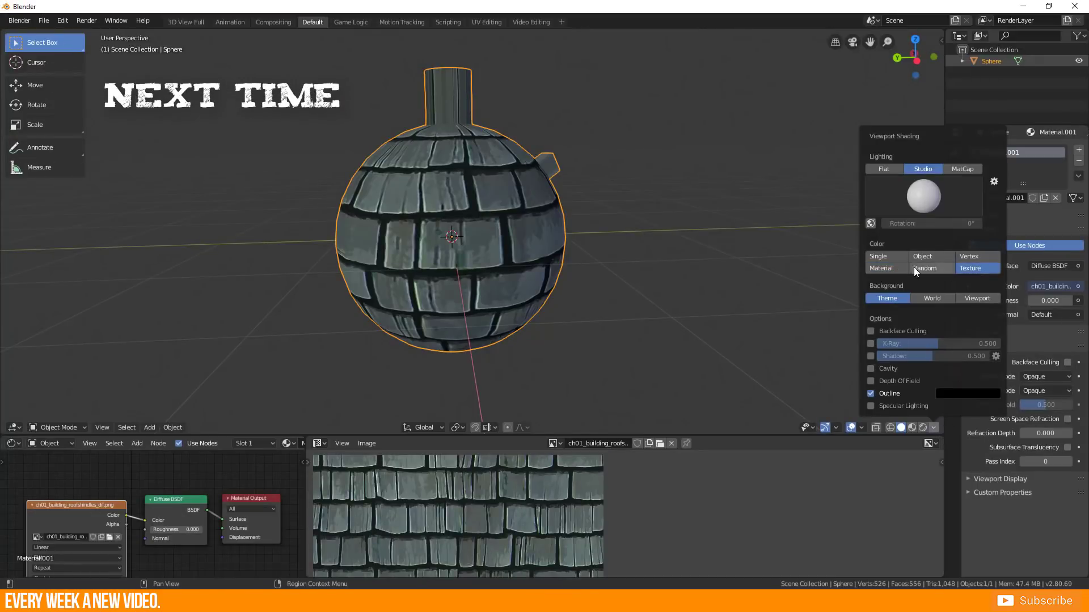
click(883, 269)
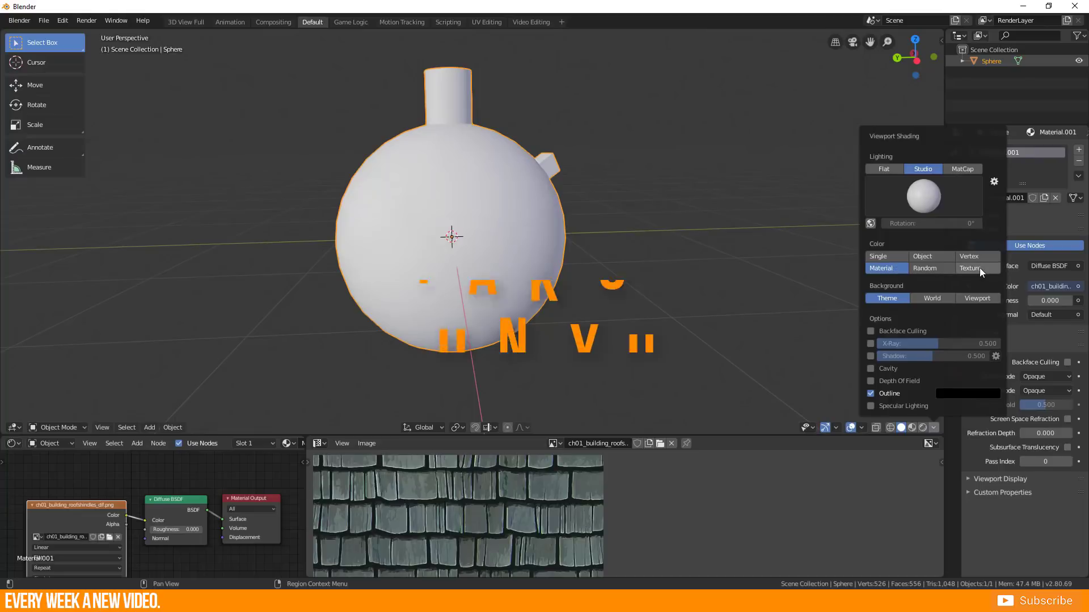